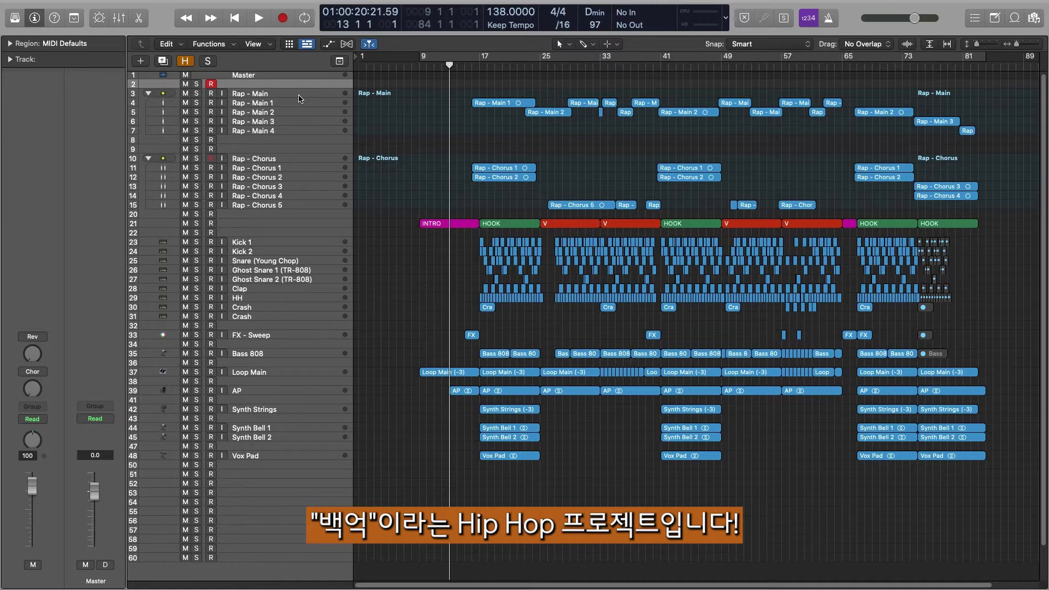
Play the arrangement from bar 13 into the first hook and check the Performance Meter.
key(space)
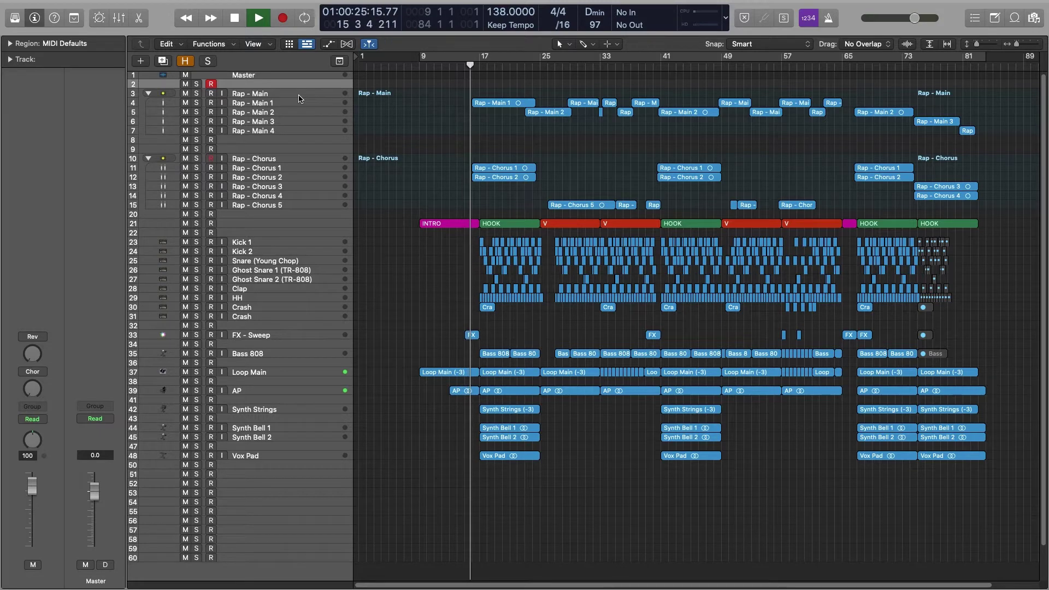
click(299, 98)
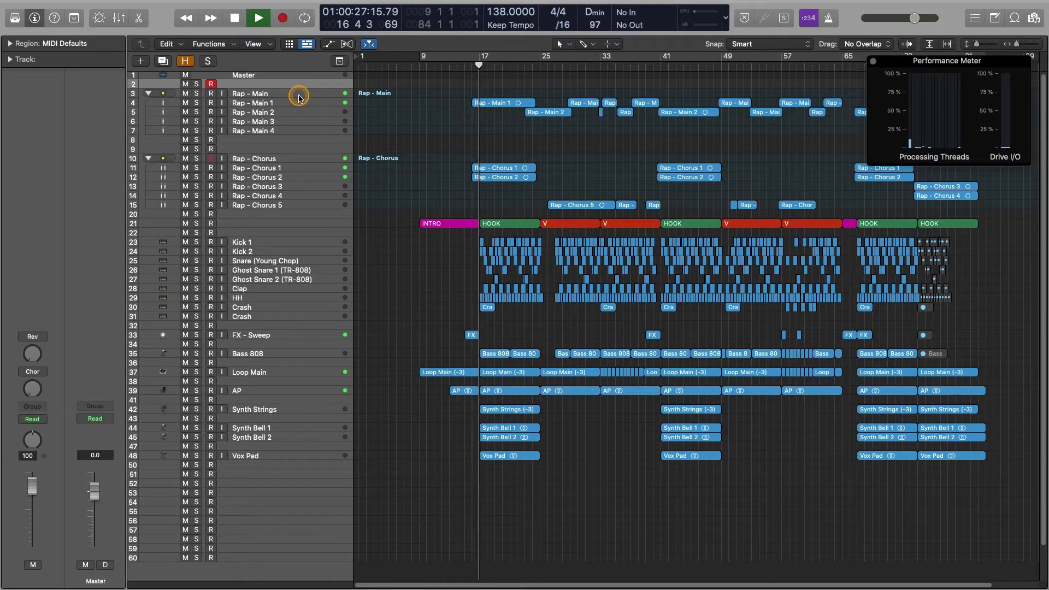
click(300, 99)
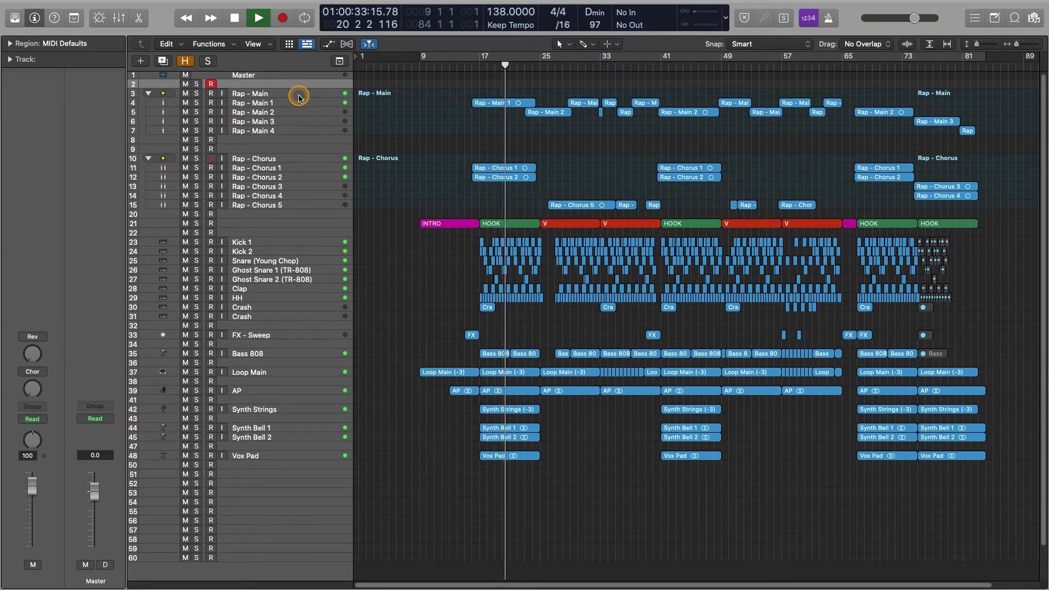
Select tracks Rap - Main 1 to 4 and Rap - Chorus 1 to 5 in turn during playback, stop playback and clear the selection.
drag(300, 98, 297, 134)
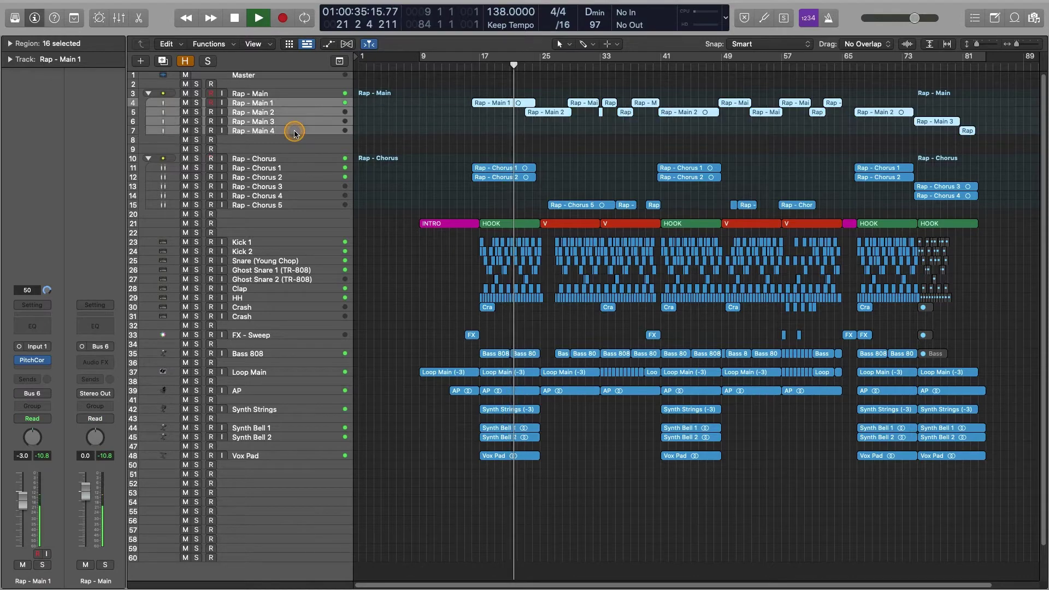
key(z)
key(z)
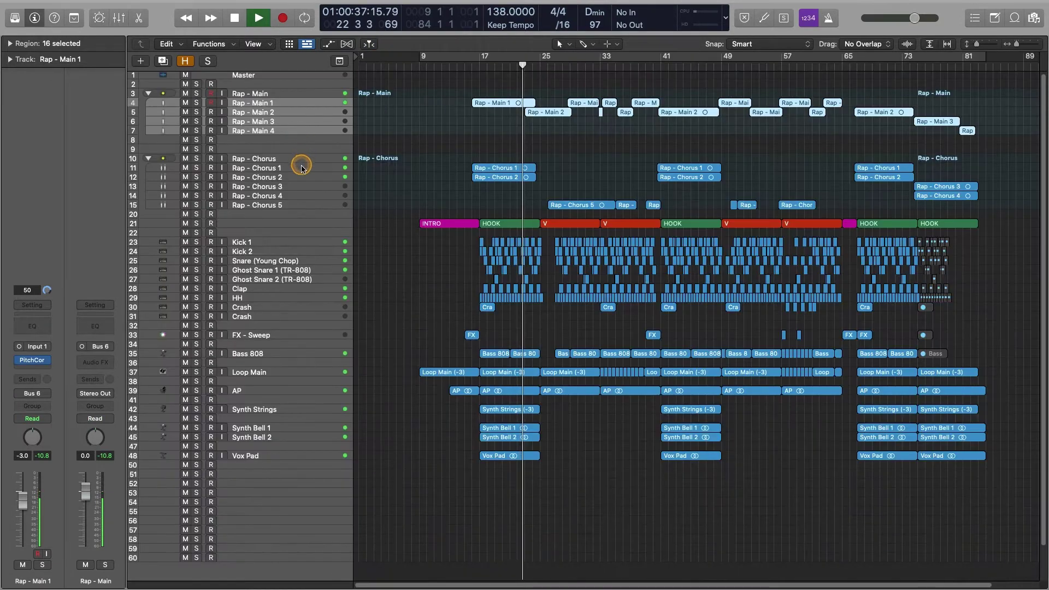
drag(302, 168, 301, 206)
key(z)
key(z)
key(space)
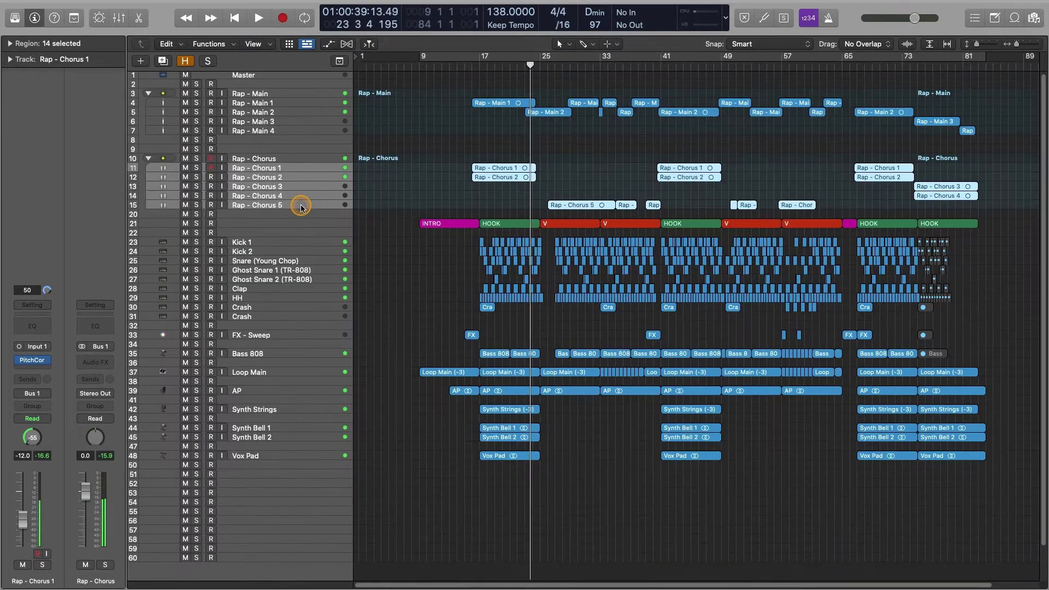
key(super+shift+a)
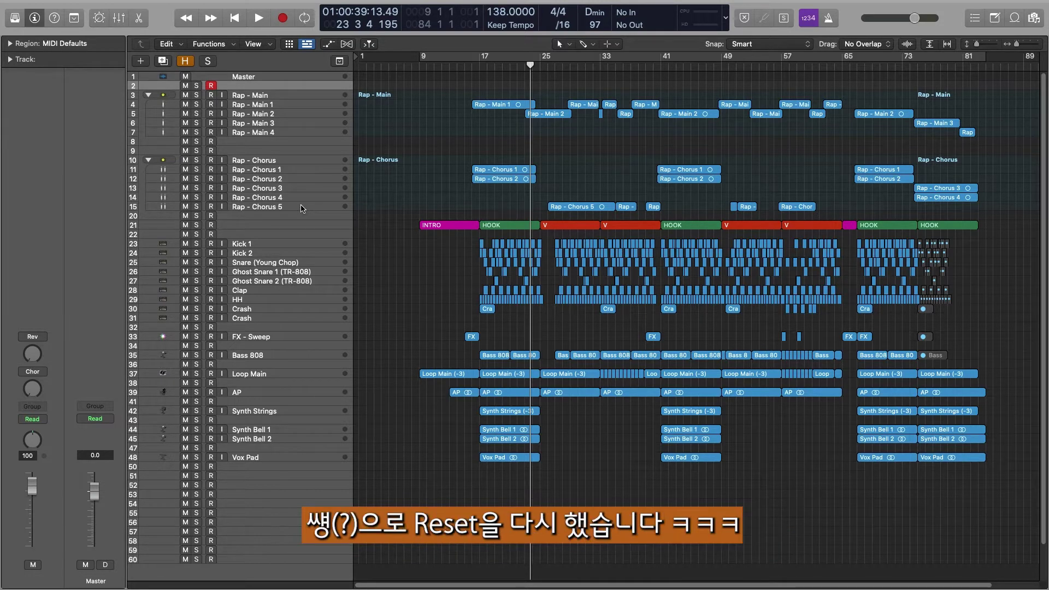
Go through the Rap - Main stack and its tracks to examine the inserts on their channel strips, finishing on Rap - Main 1.
key(Down)
key(Down)
key(Down)
key(Up)
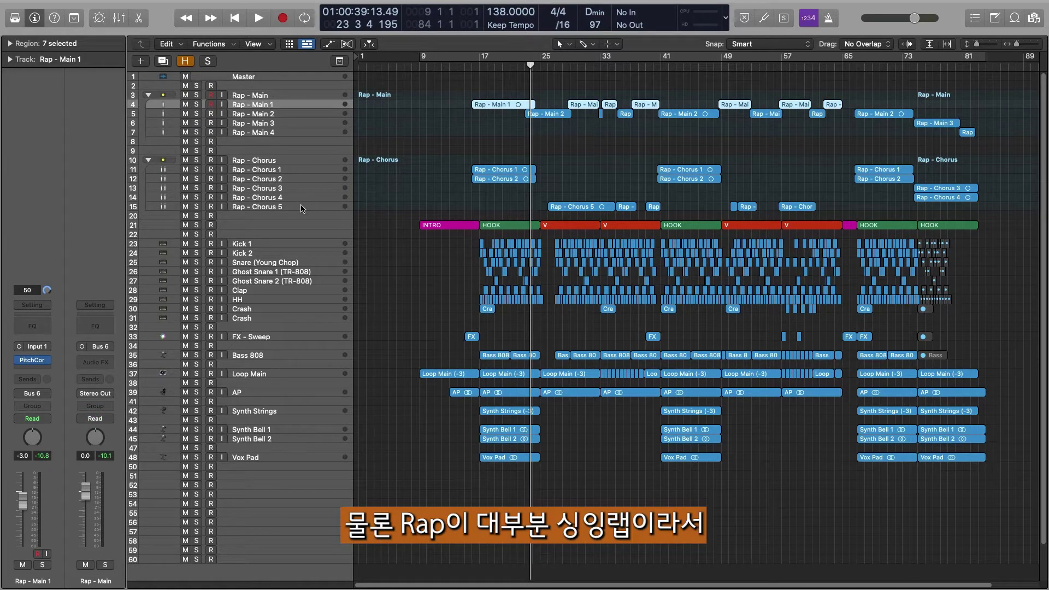
key(Up)
key(Down)
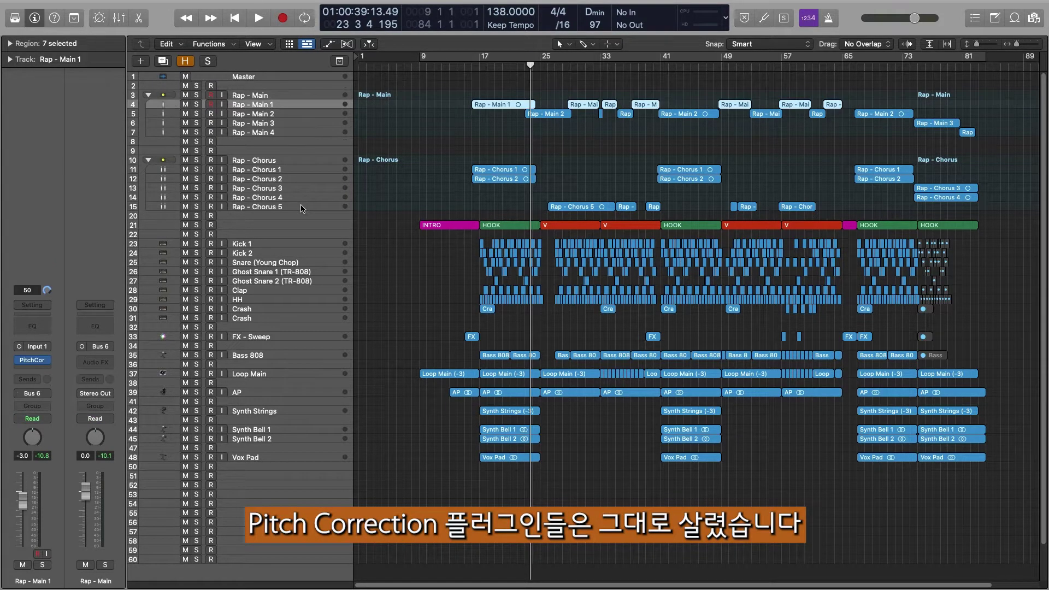
key(Down)
key(Up)
click(320, 201)
key(v)
key(v)
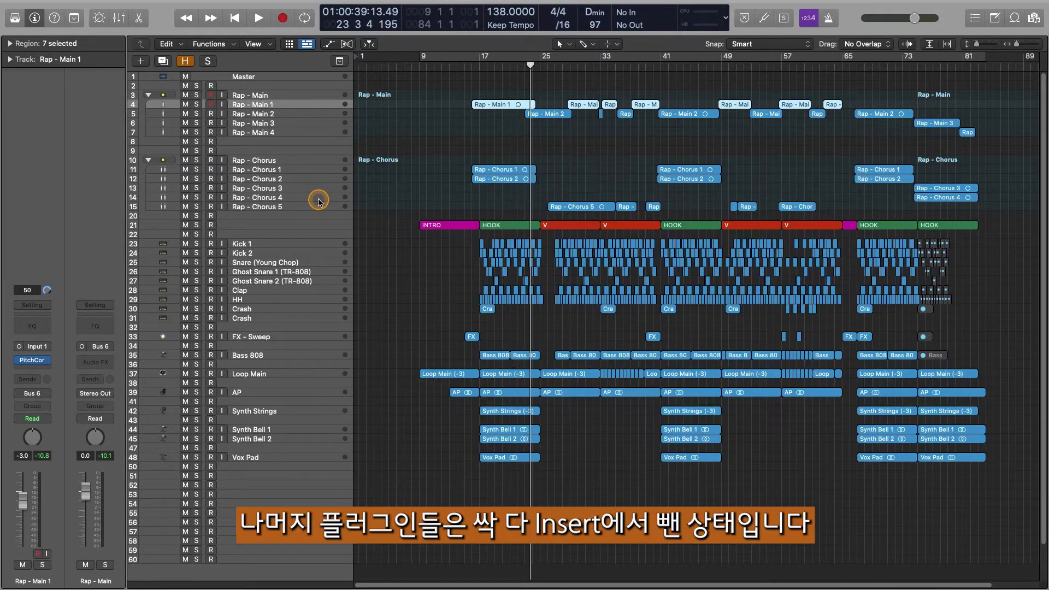
key(Down)
key(Down)
key(Down)
key(Up)
key(Up)
key(Up)
key(Up)
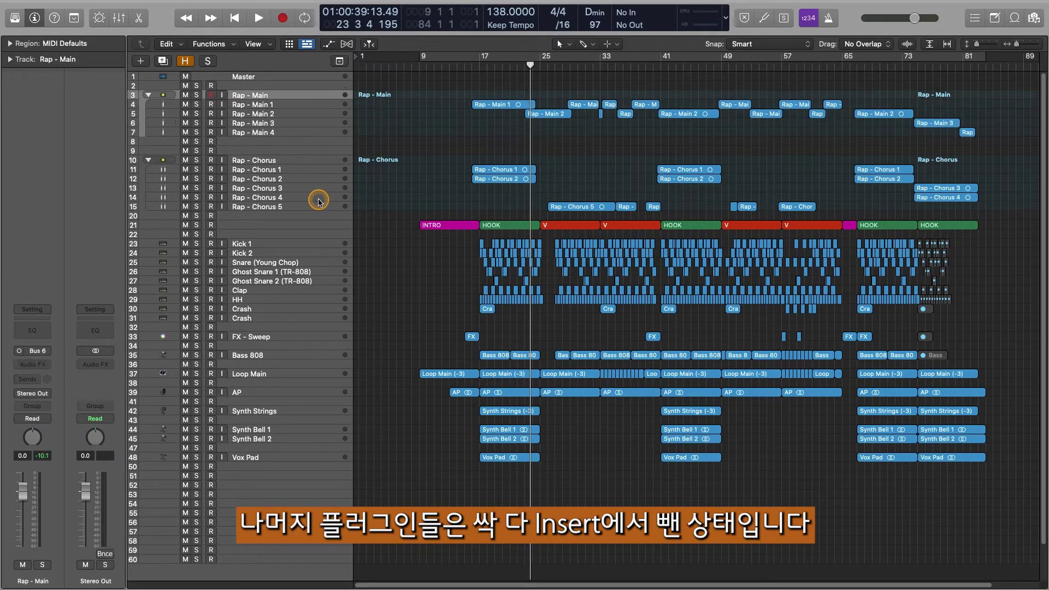
key(Down)
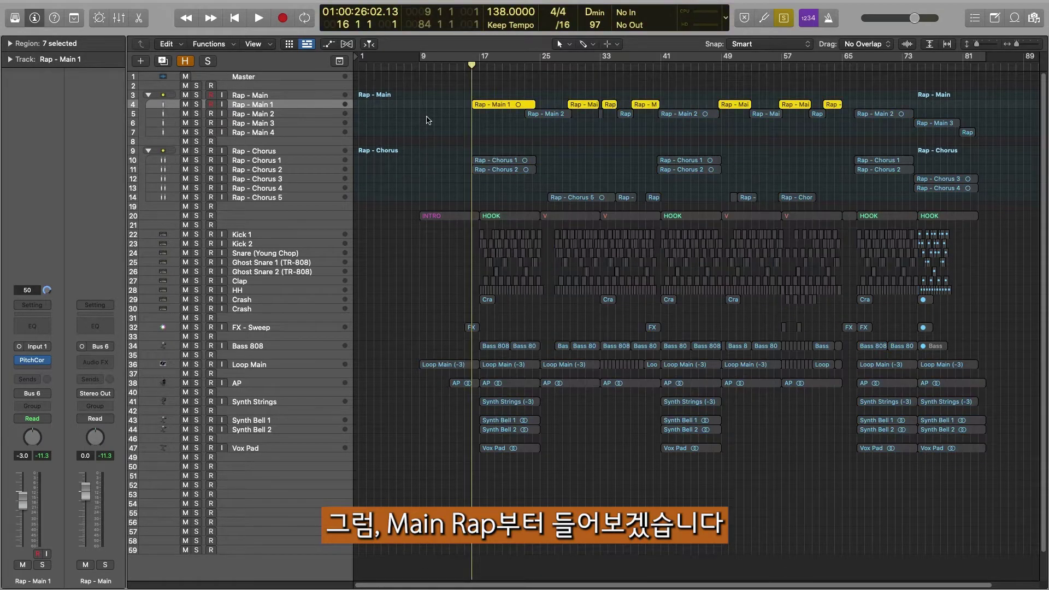
Play the soloed Rap - Main 1 track from bar 16 with its first region enlarged.
key(ctrl+s)
key(z)
key(space)
key(z)
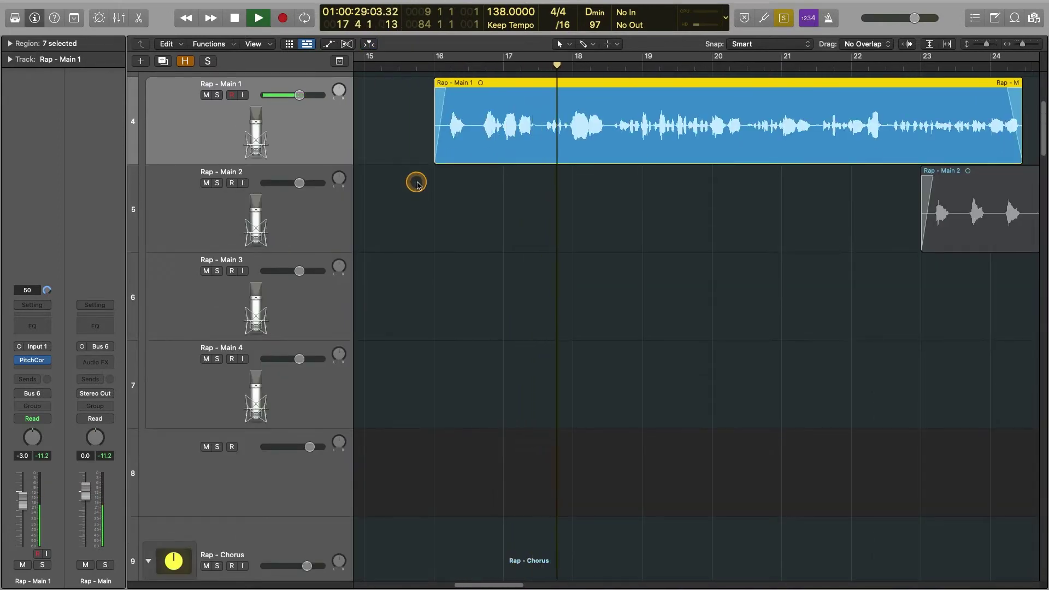
Exclude the note E in Rap - Main 1's Pitch Correction plug-in, close the plug-in and stop playback.
key(v)
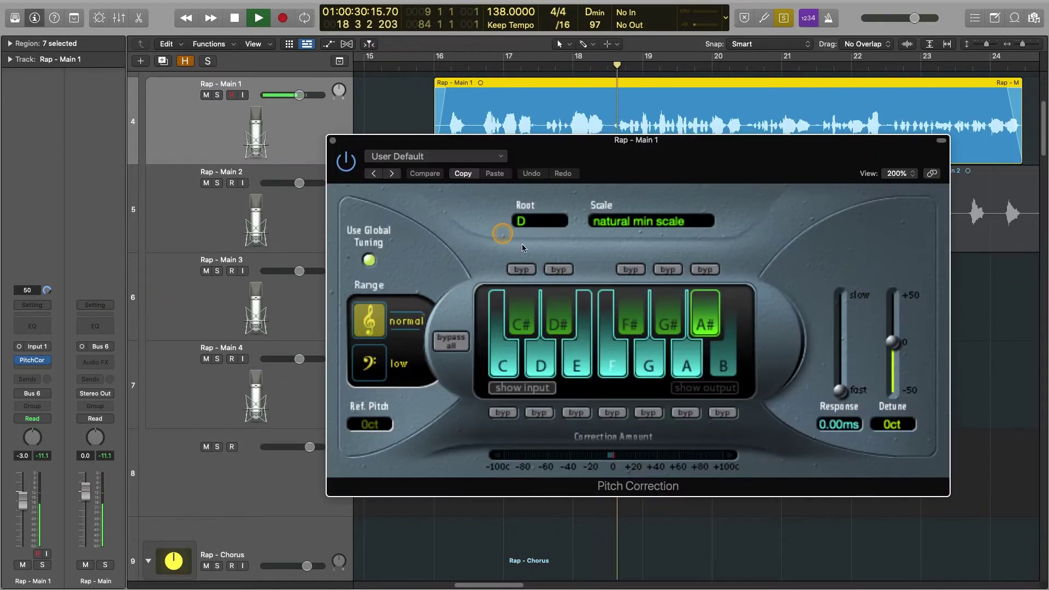
click(577, 361)
drag(696, 146, 680, 143)
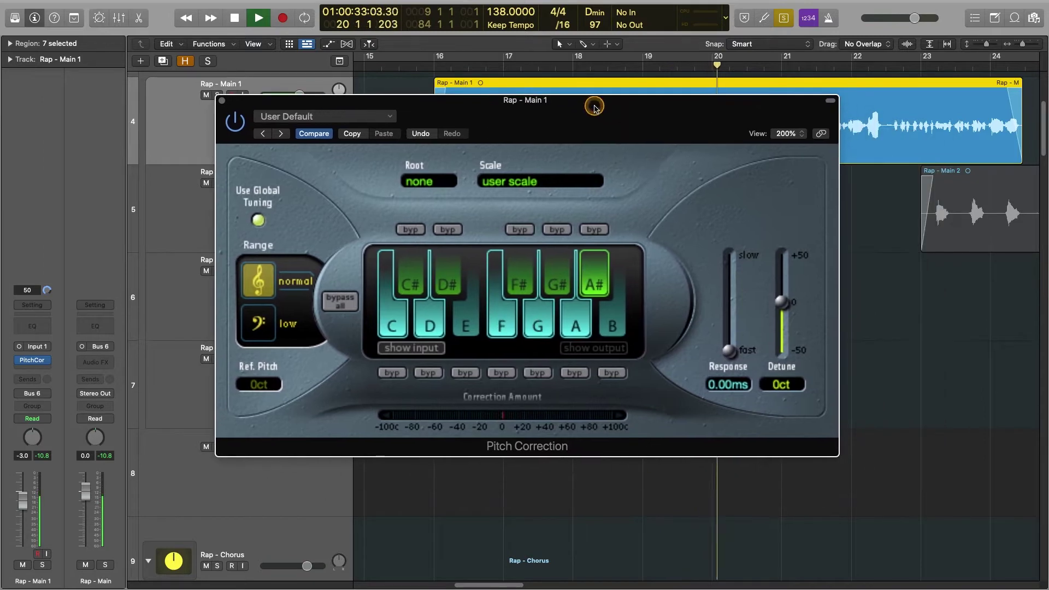
key(v)
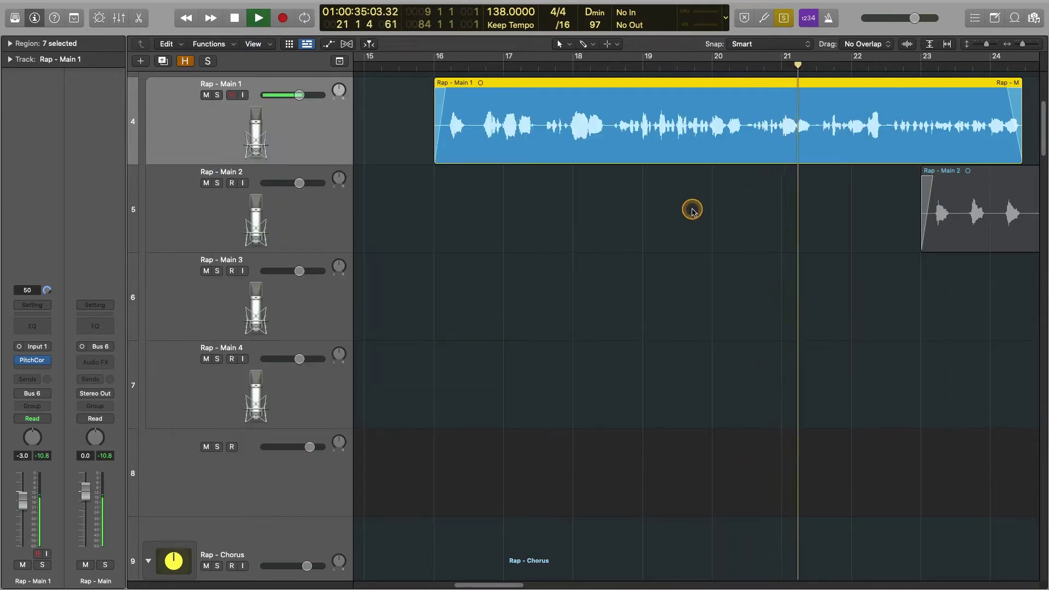
key(space)
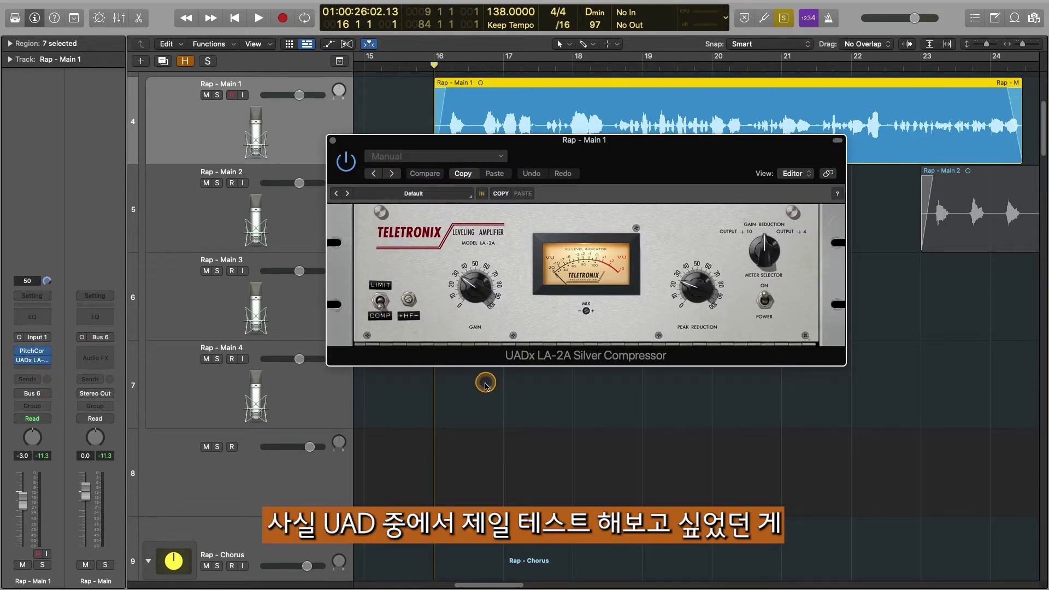
Place the UADx LA-2A Silver Compressor window below the Rap - Main 1 region and play the vocal in a cycle between bars 16 and 22.
drag(468, 357, 234, 313)
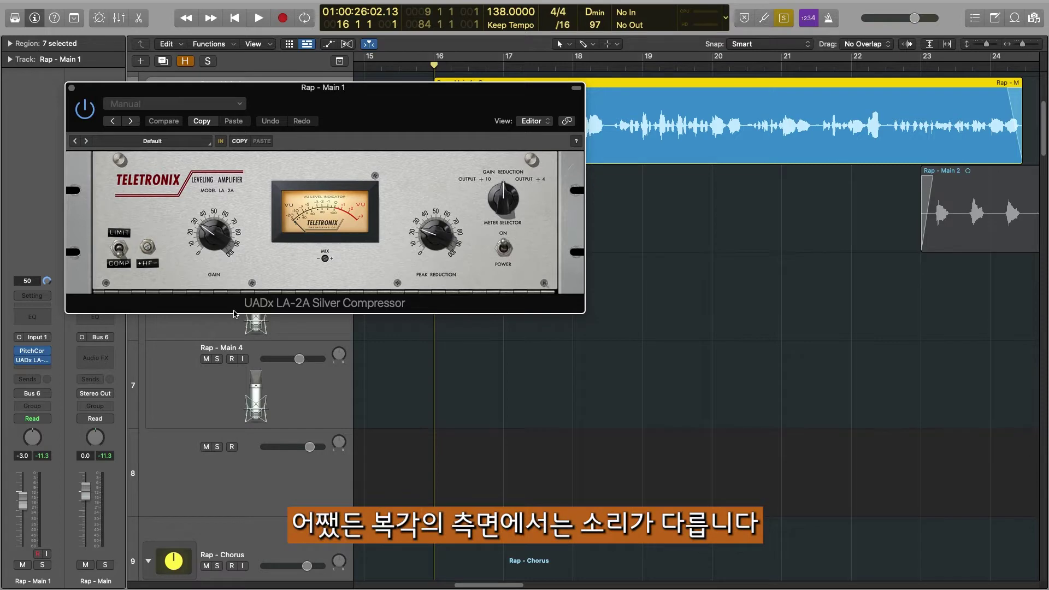
drag(185, 136, 205, 182)
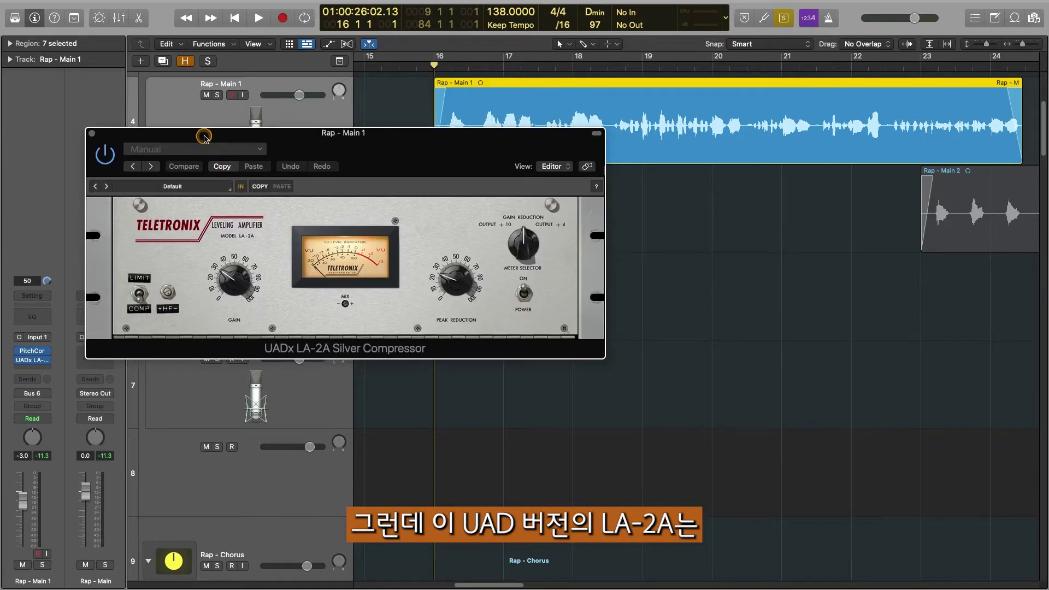
drag(204, 137, 269, 203)
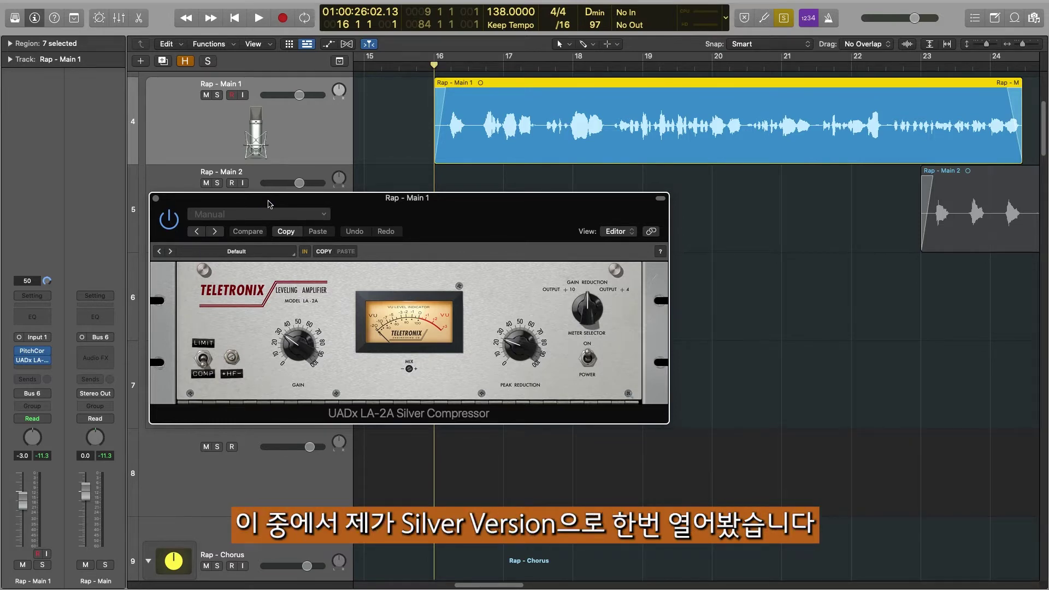
key(c)
key(space)
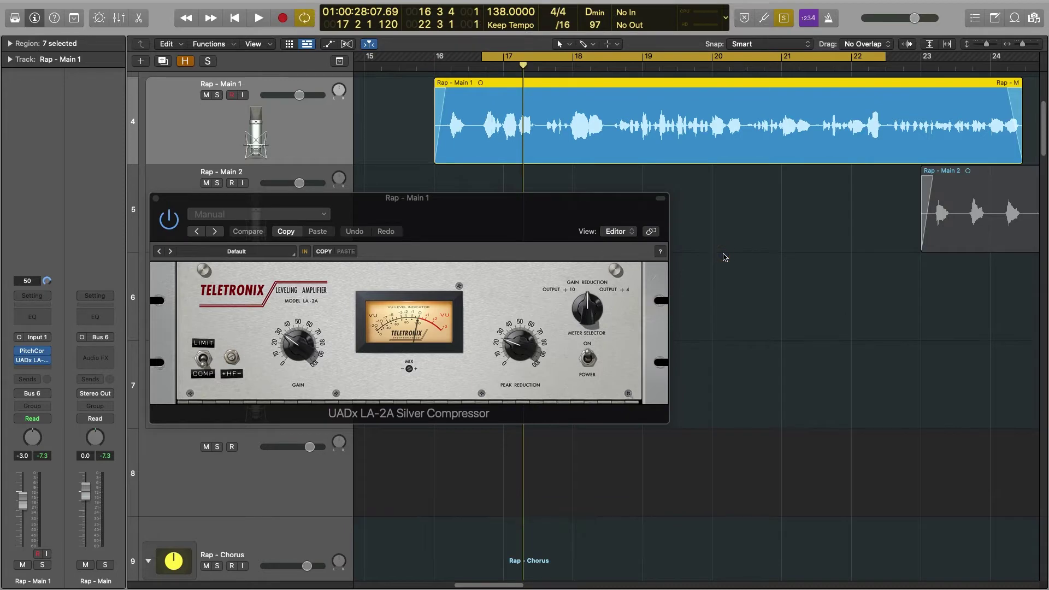
key(space)
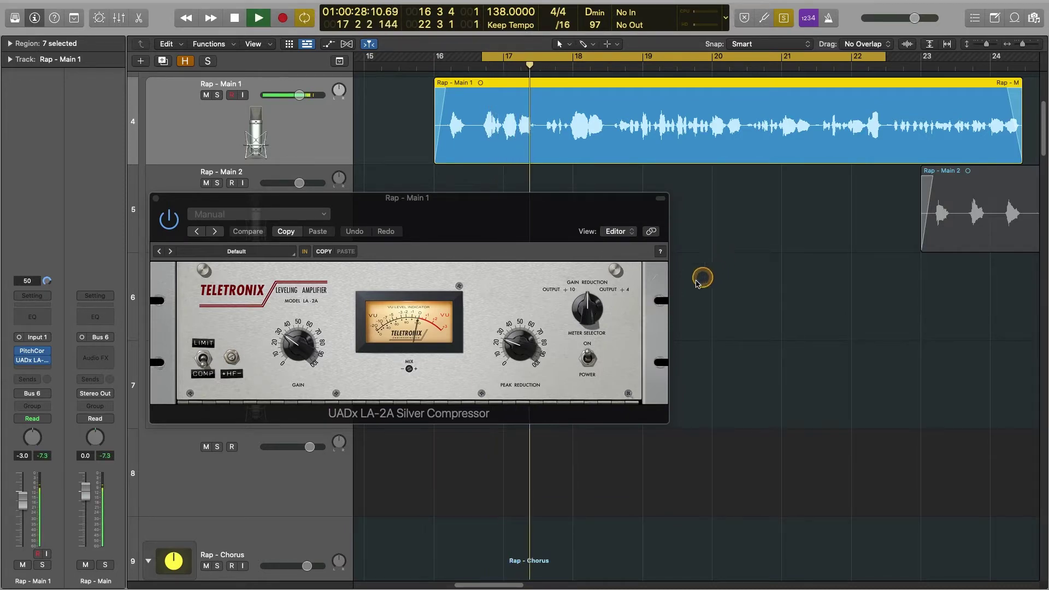
Adjust the LA-2A's Peak Reduction on Rap - Main 1 while listening, and stop playback.
drag(529, 345, 526, 342)
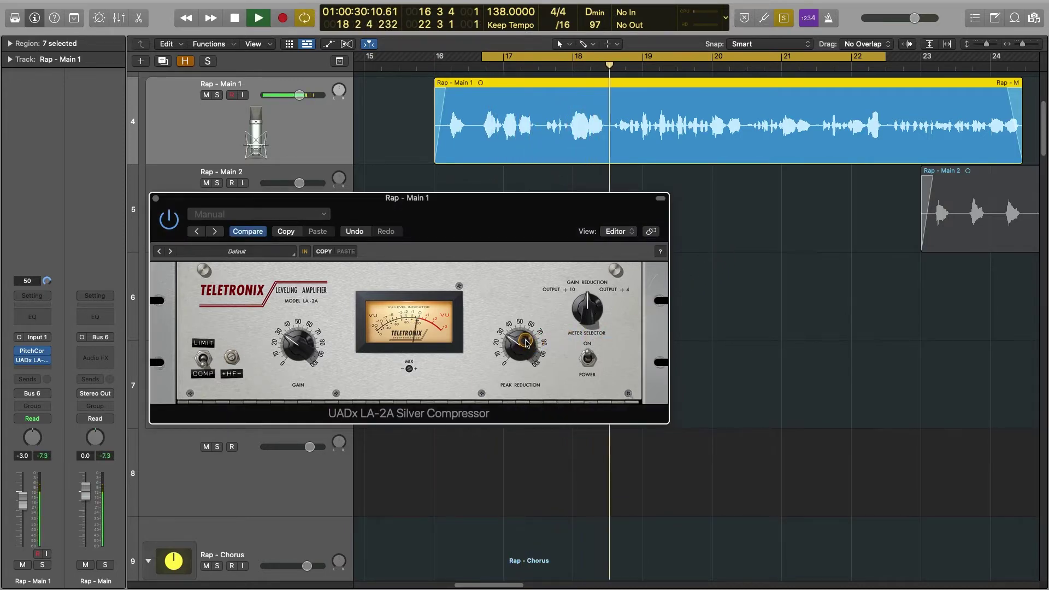
drag(649, 417, 662, 397)
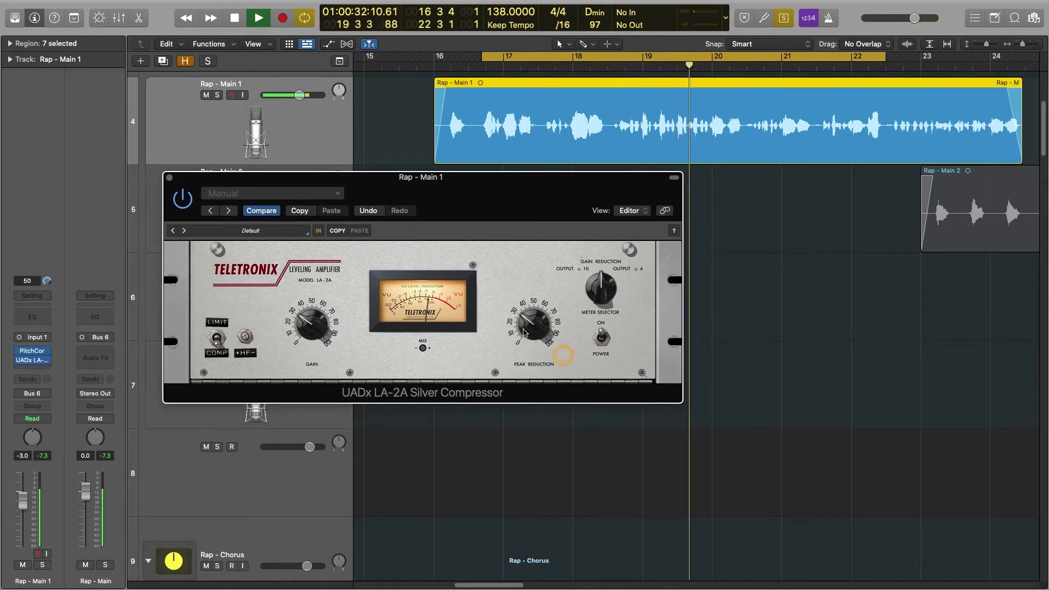
click(485, 254)
key(space)
Lower the LA-2A's Gain to about 20 to match the bypassed level and resume the looped playback.
click(316, 325)
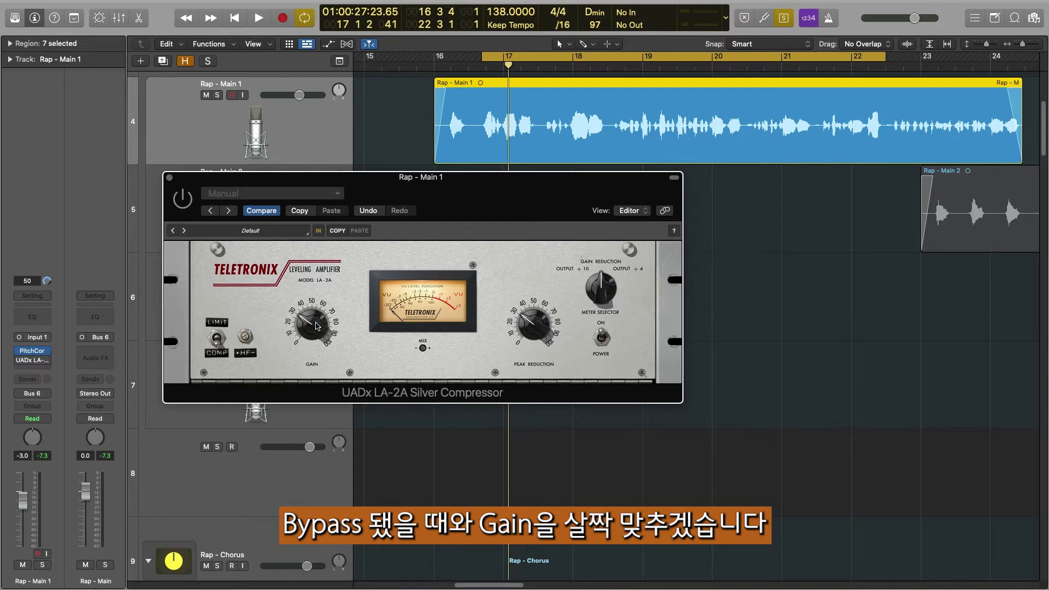
mouse_move(316, 325)
mouse_down()
mouse_move(297, 313)
mouse_move(315, 326)
mouse_up()
key(space)
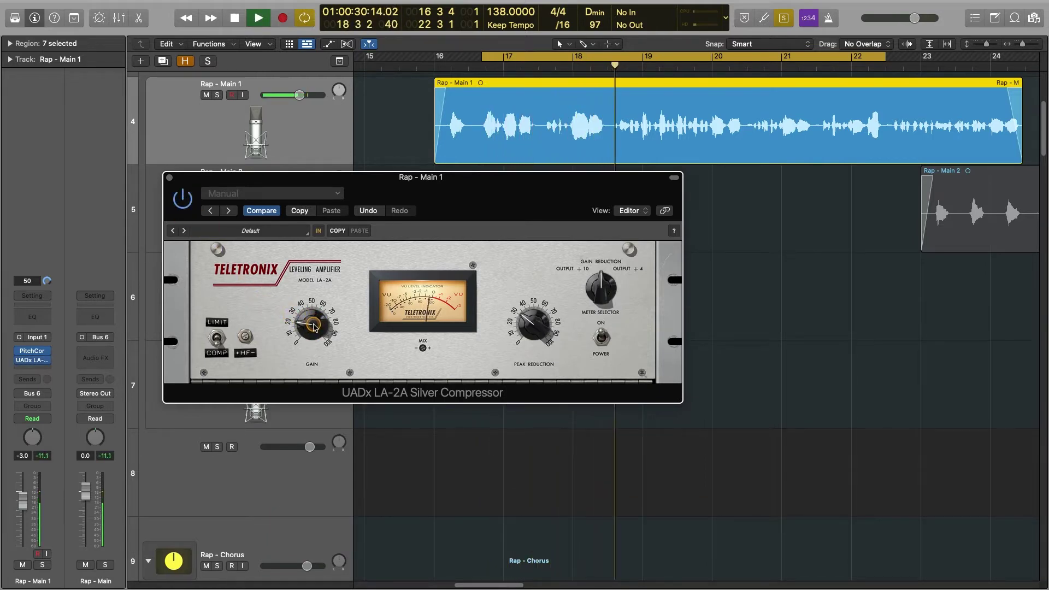
click(541, 326)
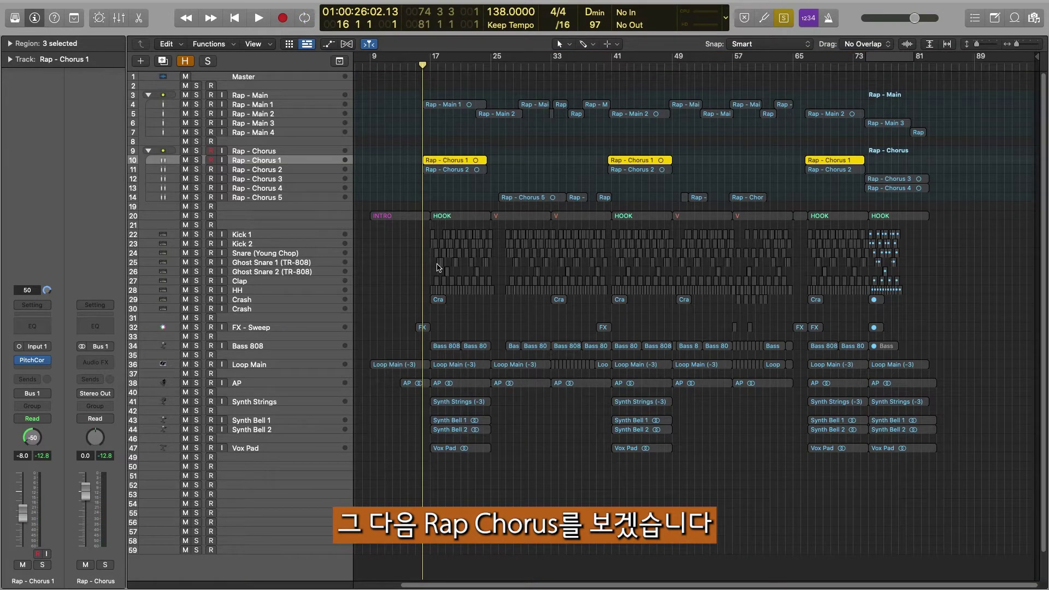
Listen to the soloed Rap - Chorus 1 track from bar 16 with its first region enlarged.
click(438, 267)
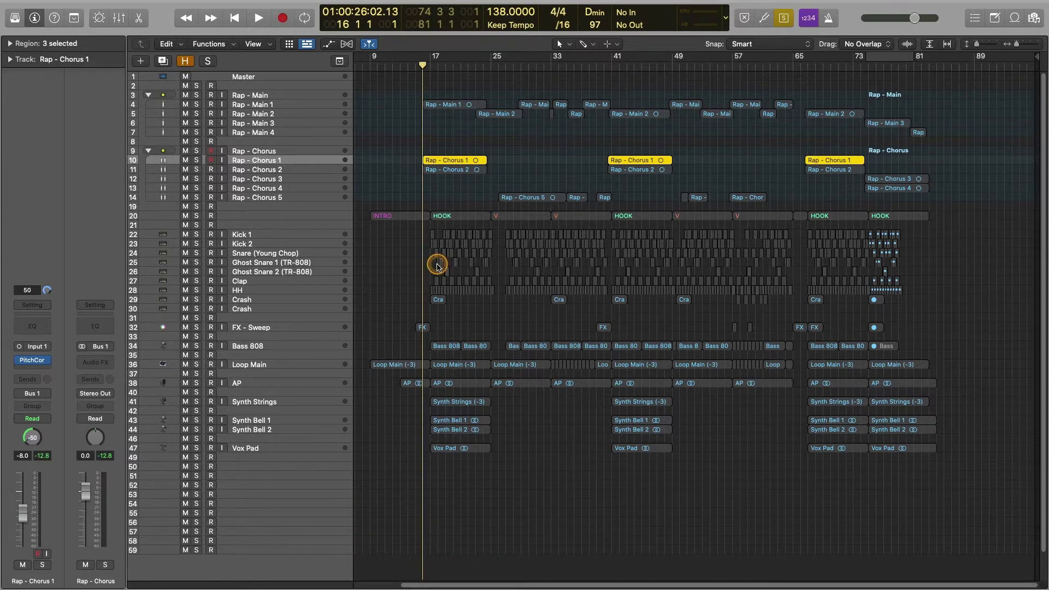
key(space)
key(z)
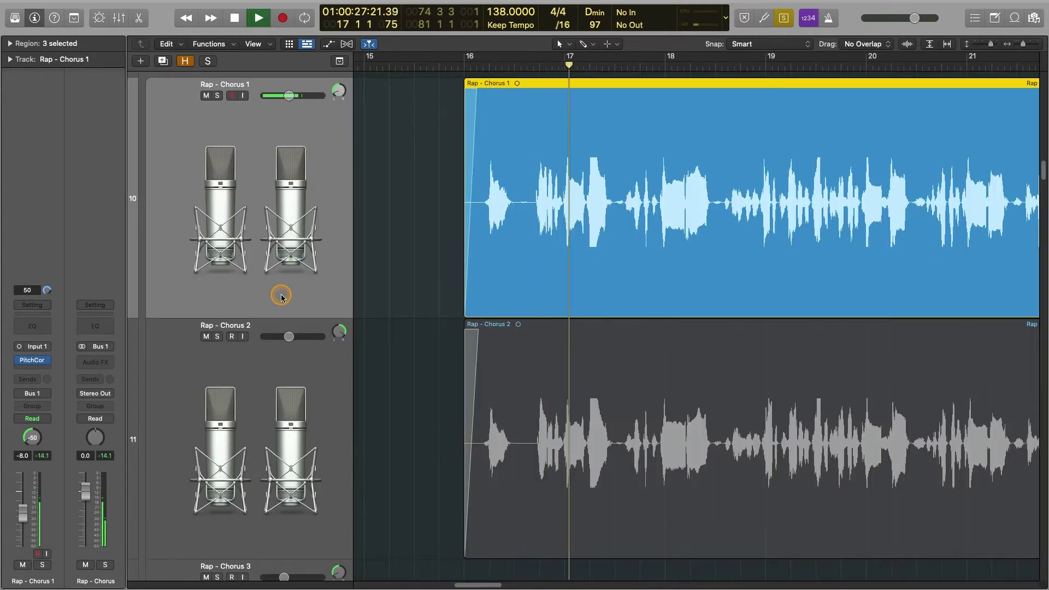
key(space)
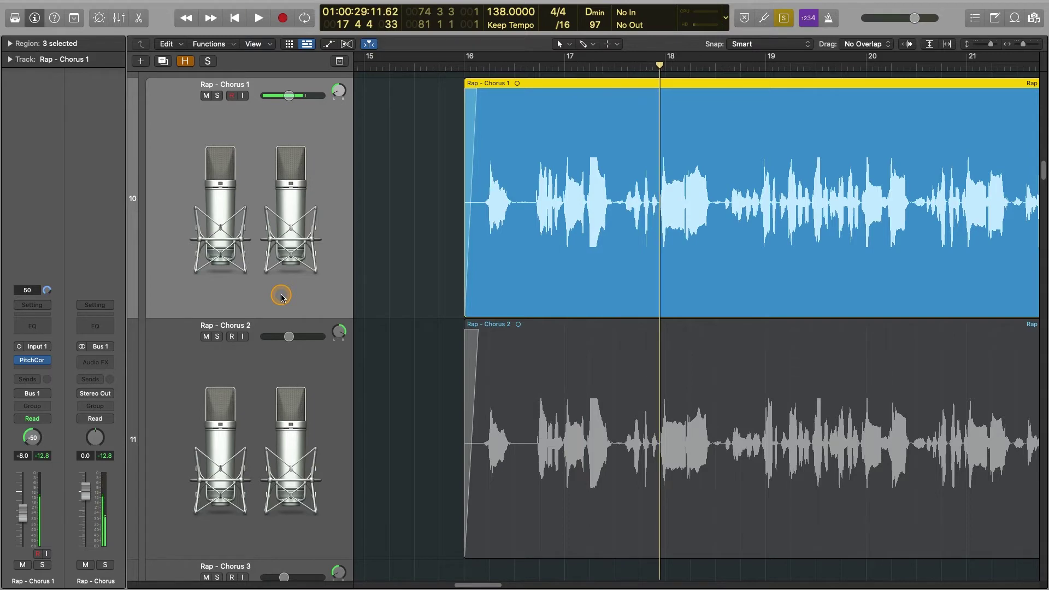
Compare the panning of Rap - Chorus 2 with Rap - Chorus 1, and centre the pan of Rap - Chorus 1.
click(250, 368)
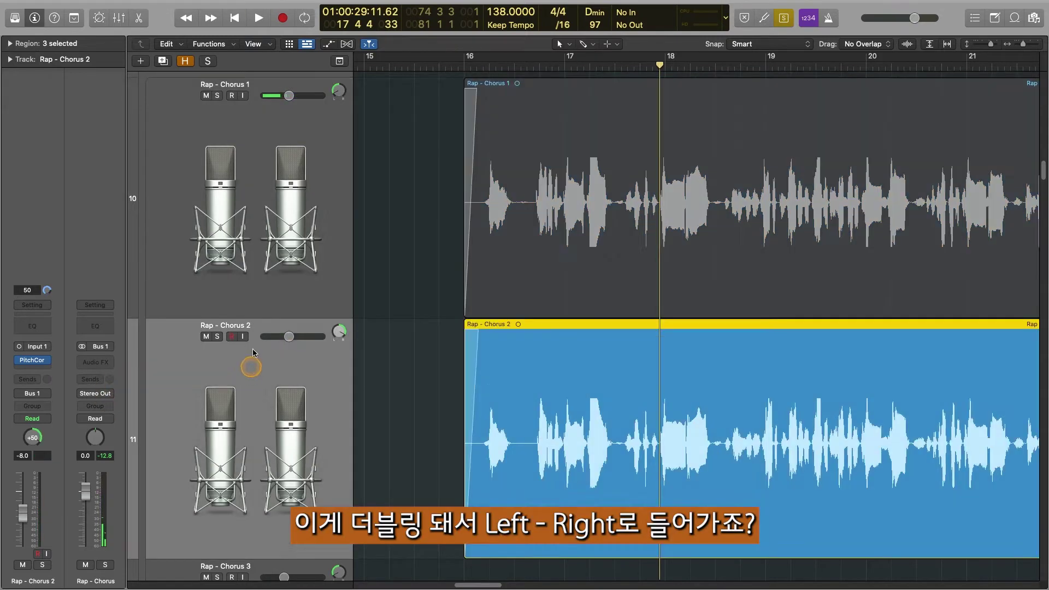
key(Up)
click(267, 324)
click(270, 286)
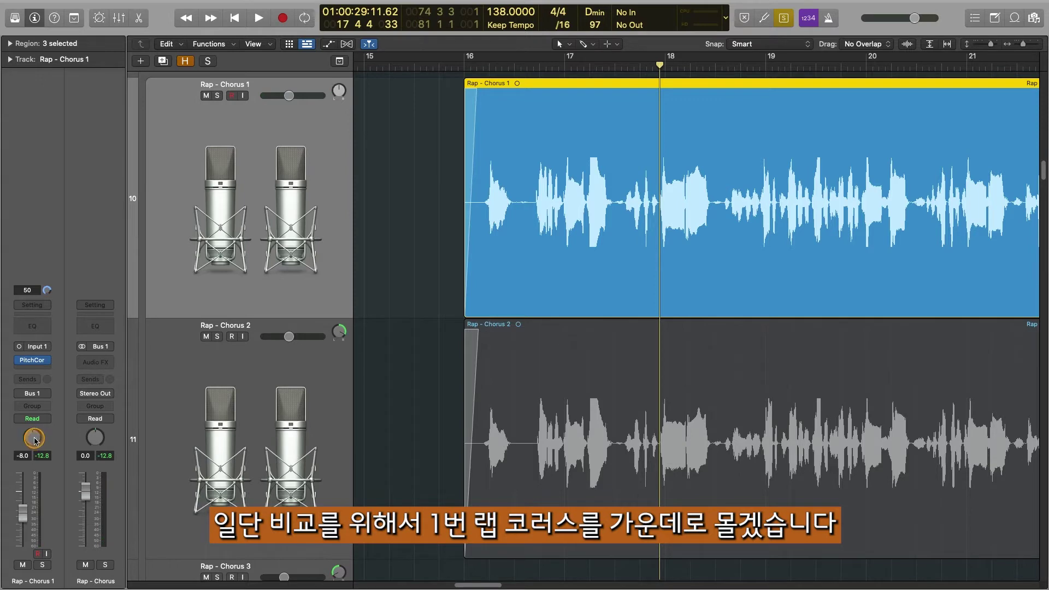
Raise the Rap - Chorus 1 track volume to -4.0 dB while it plays.
key(z)
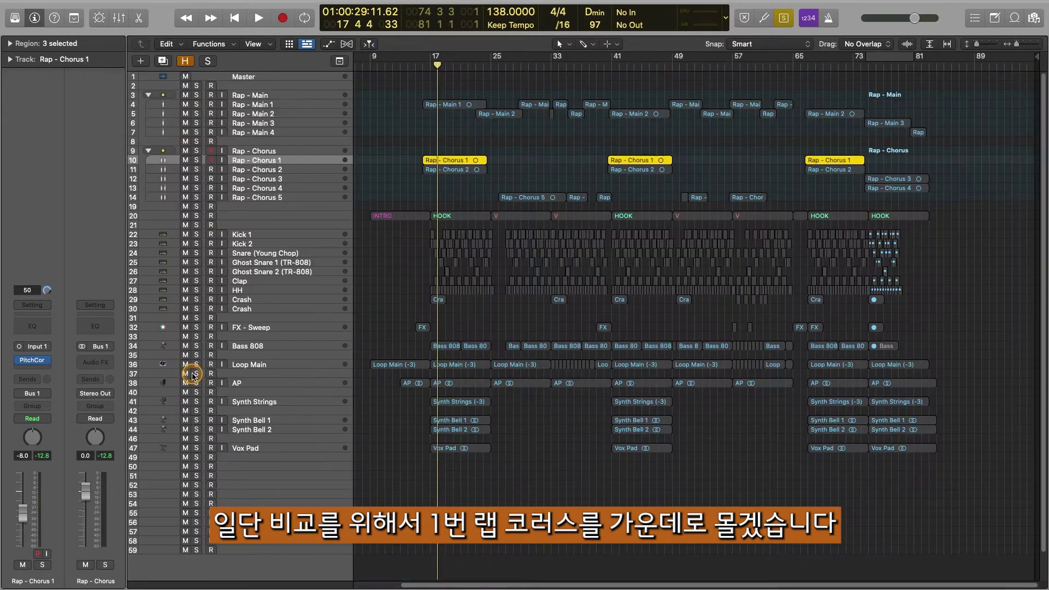
key(space)
key(z)
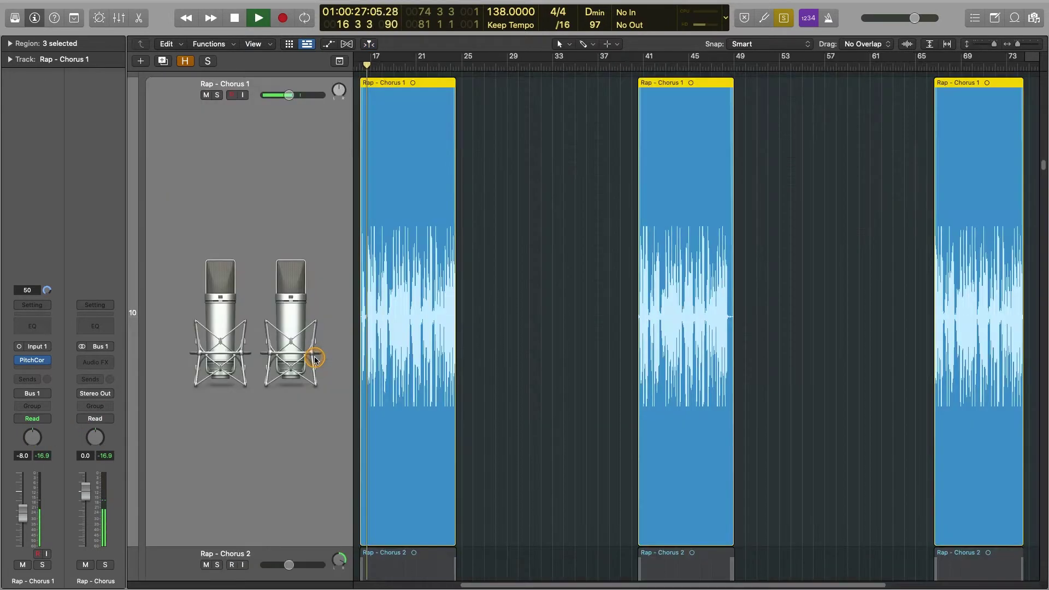
click(24, 518)
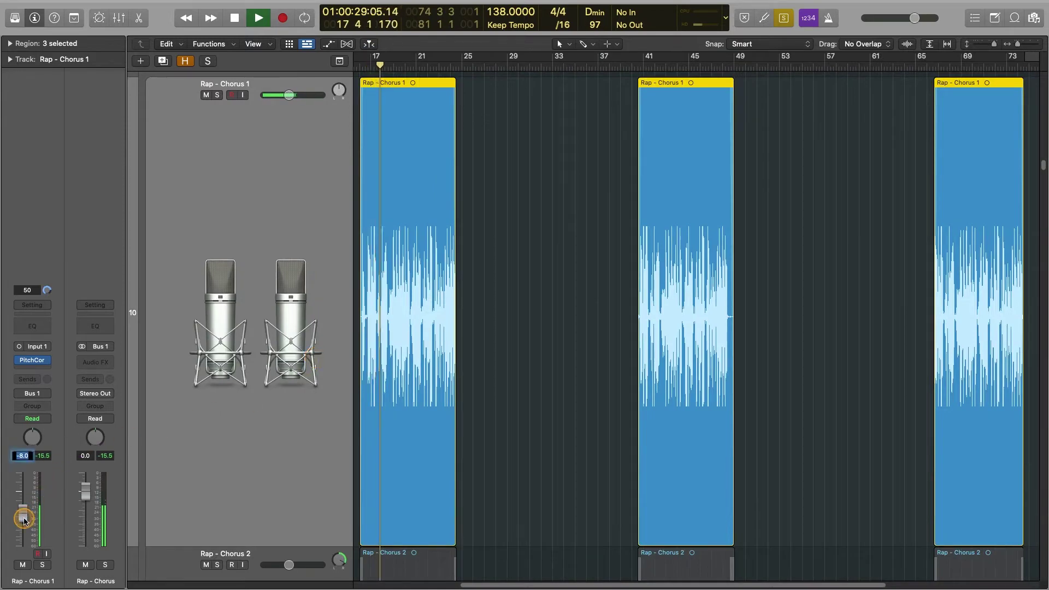
drag(24, 518, 23, 504)
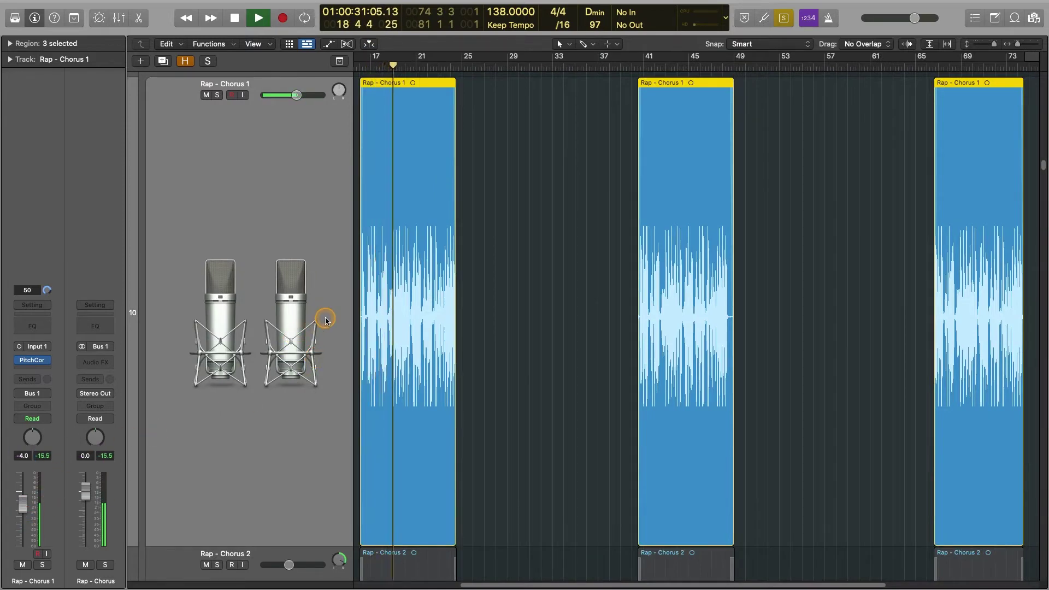
Loop playback of the Rap - Chorus 1 regions and adjust the Input level of a UADx 1176LN Rev E Compressor on that track.
key(z)
key(super+Right)
key(super+Right)
key(super+Right)
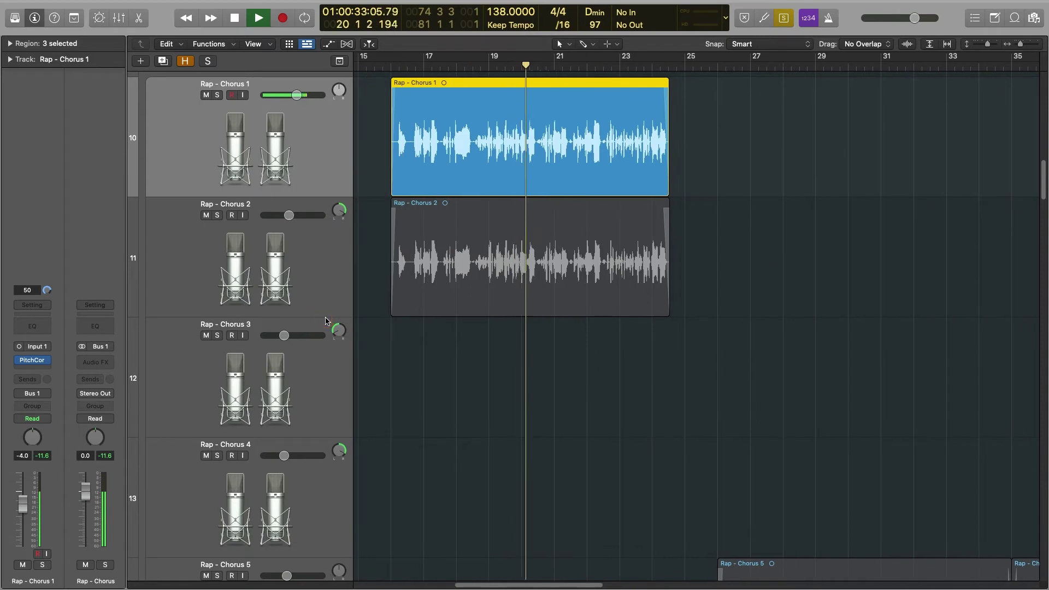
key(c)
click(326, 321)
key(space)
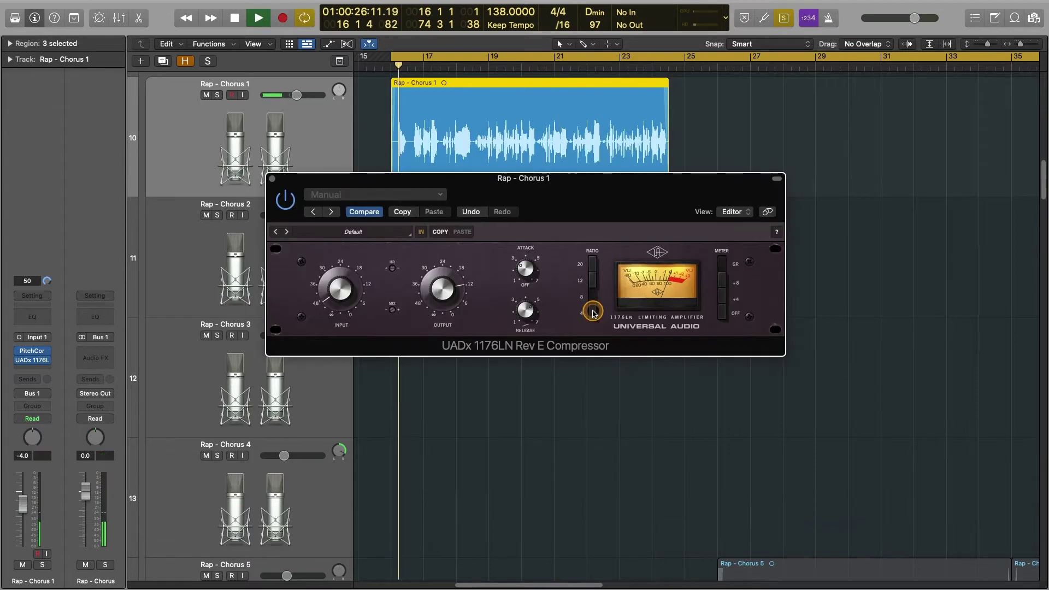
drag(343, 290, 344, 281)
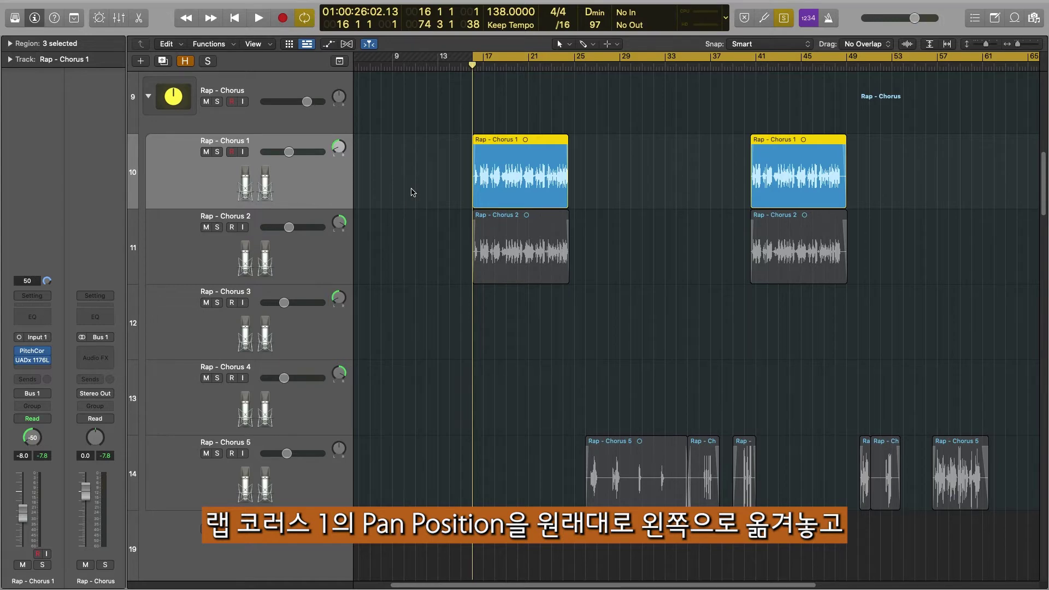
Select Rap - Chorus 2 together with Rap - Chorus 1 and listen to both.
key(Down)
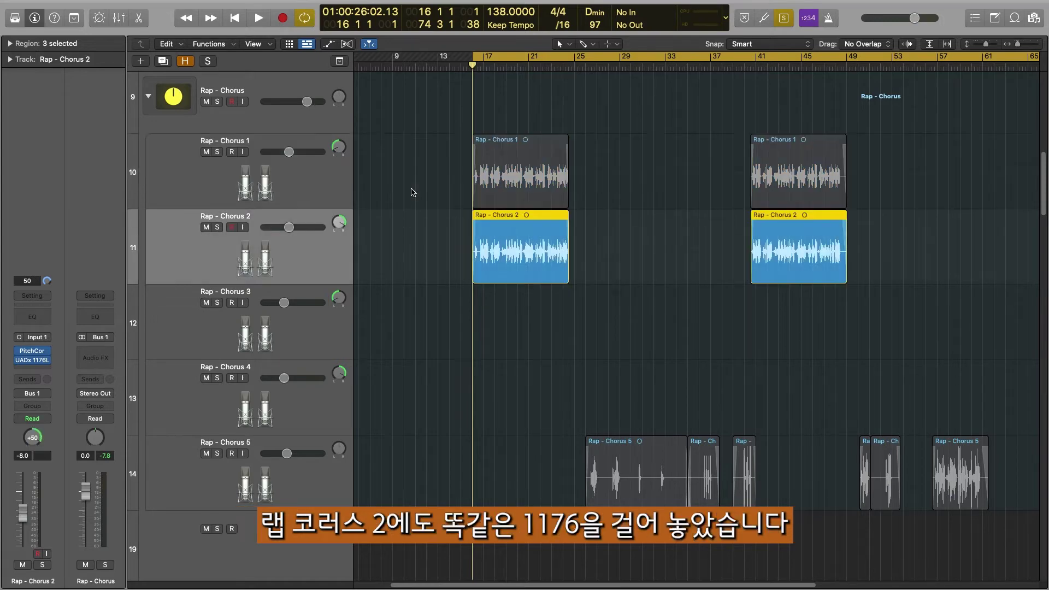
key(shift+Up)
key(space)
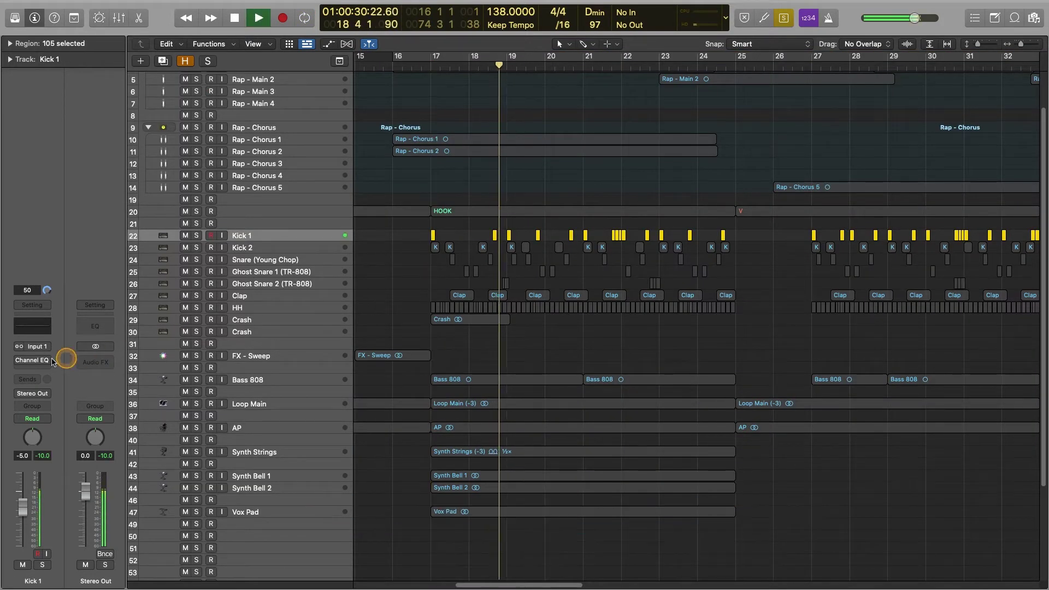
Insert the UADx API Vision Channel Strip on the Kick 1 track and load its Kick Deep preset.
key(space)
click(33, 370)
mouse_move(100, 571)
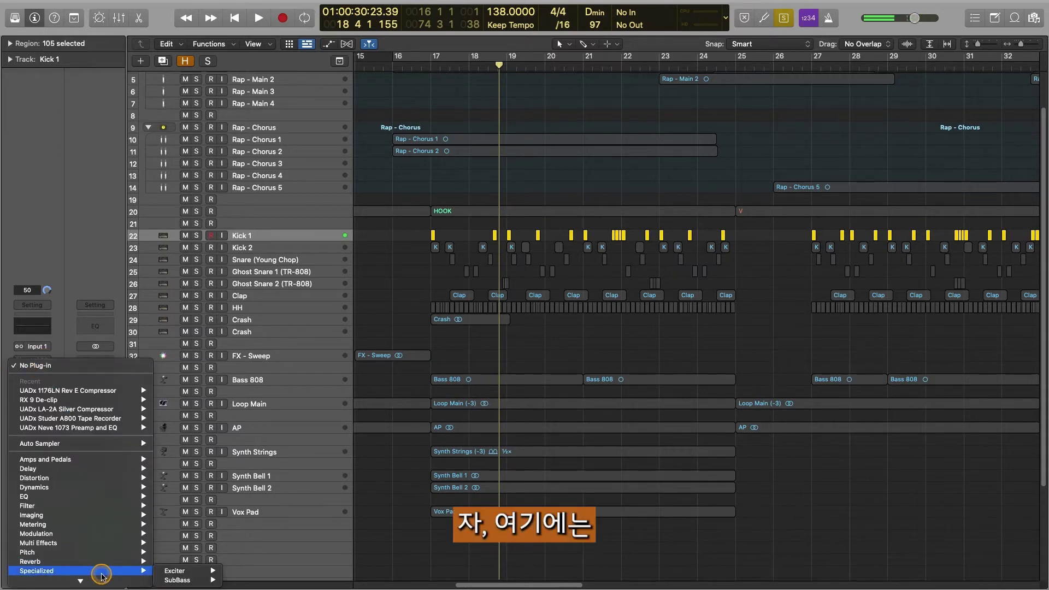
click(186, 574)
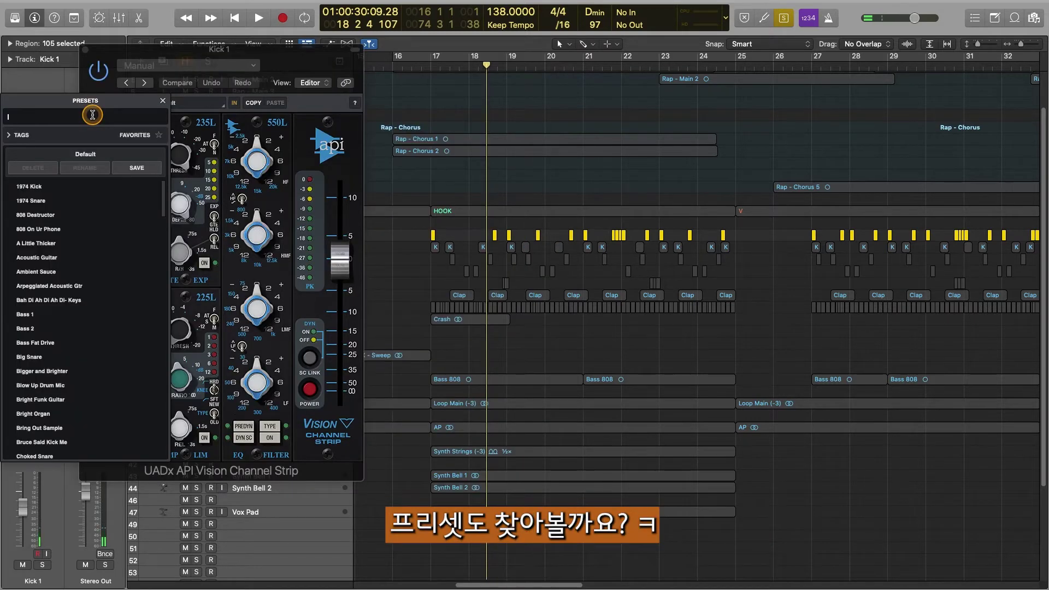
text(kick)
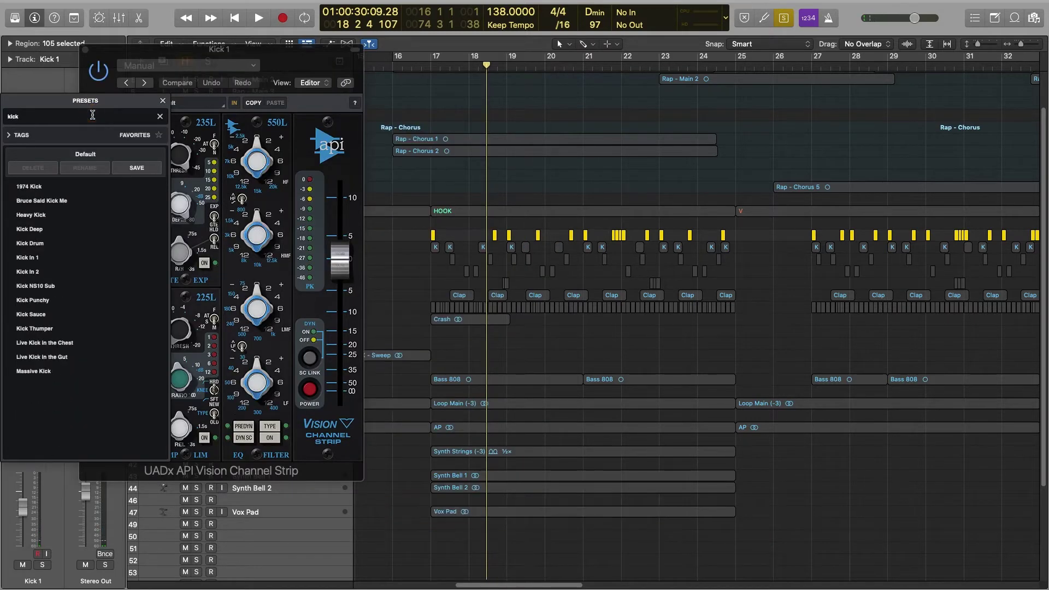
click(43, 230)
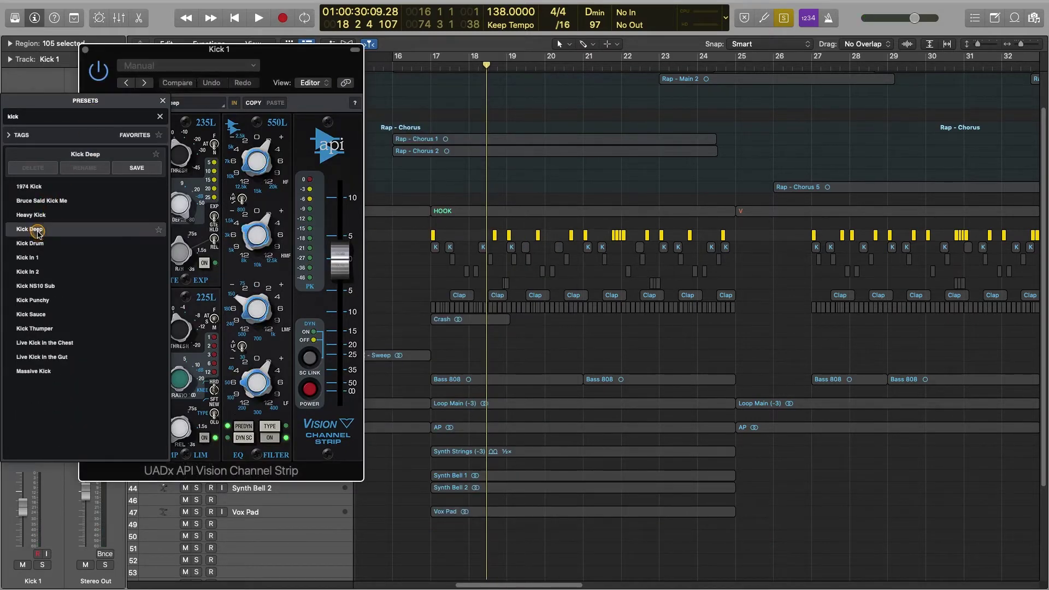
Loop playback from bar 17 to bar 25 and audition Kick 1 through the channel strip's mic preamp section.
key(space)
drag(434, 65, 717, 67)
click(111, 261)
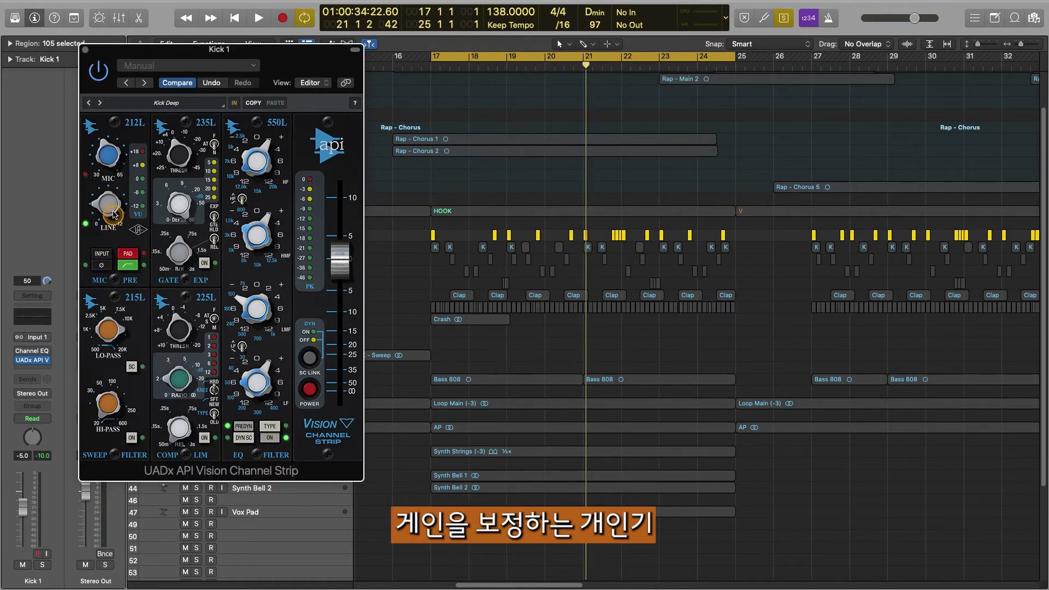
key(space)
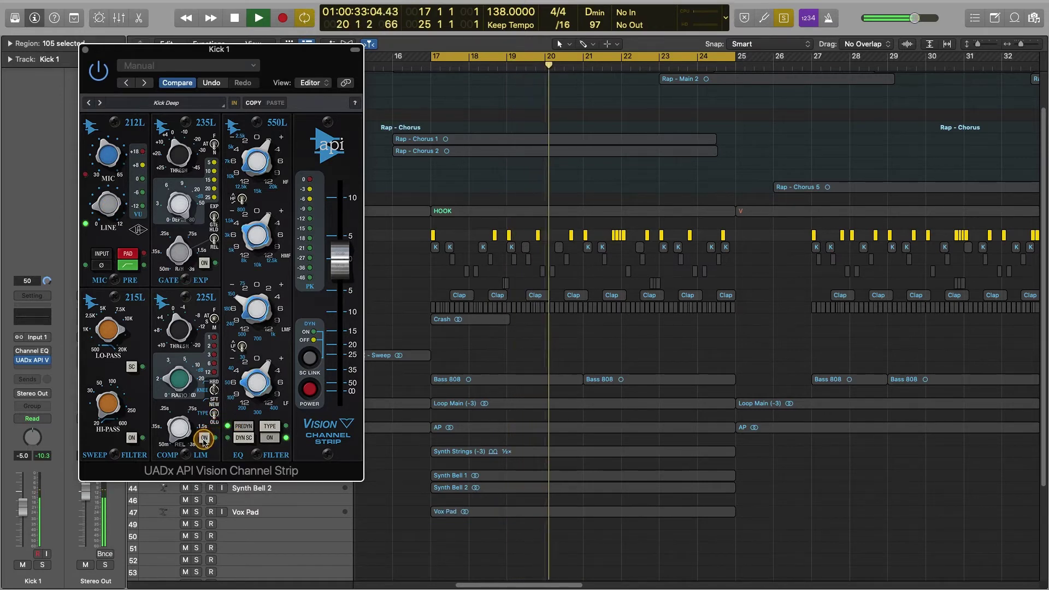
key(space)
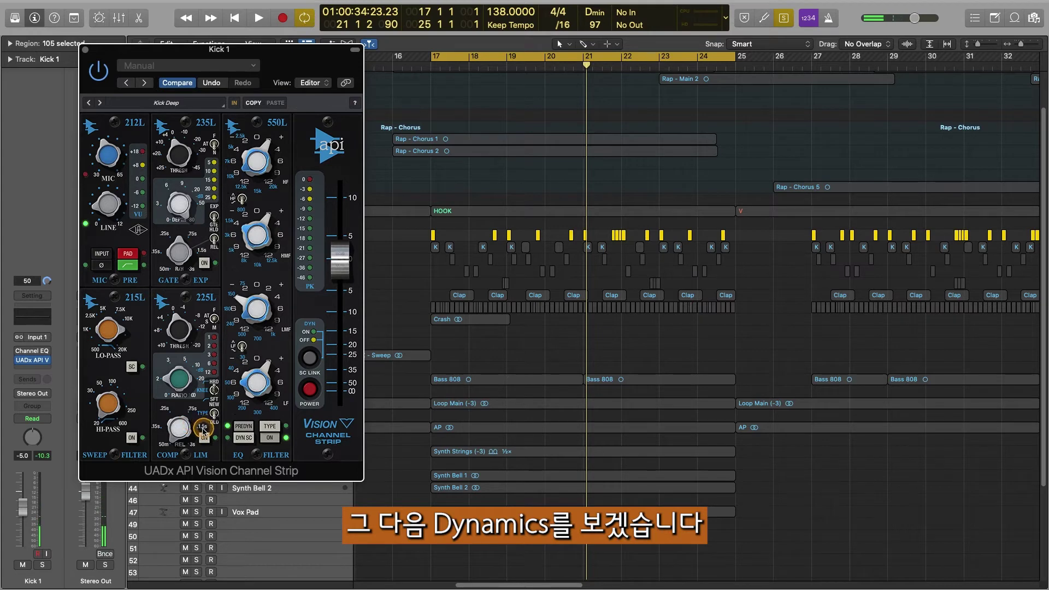
Set the channel strip's 225L compressor to a soft knee and audition its effect on Kick 1.
key(space)
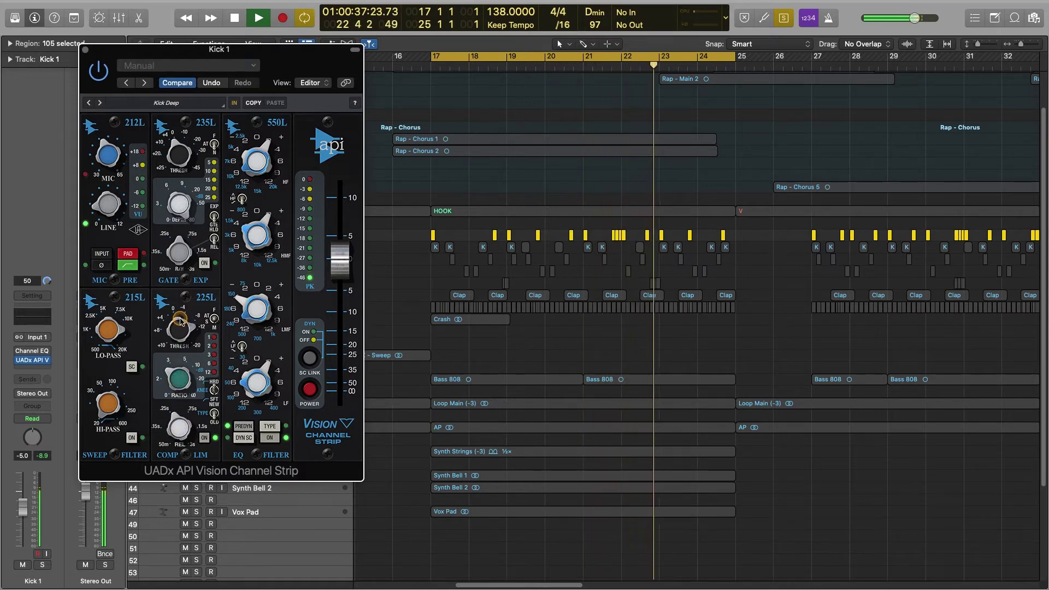
key(space)
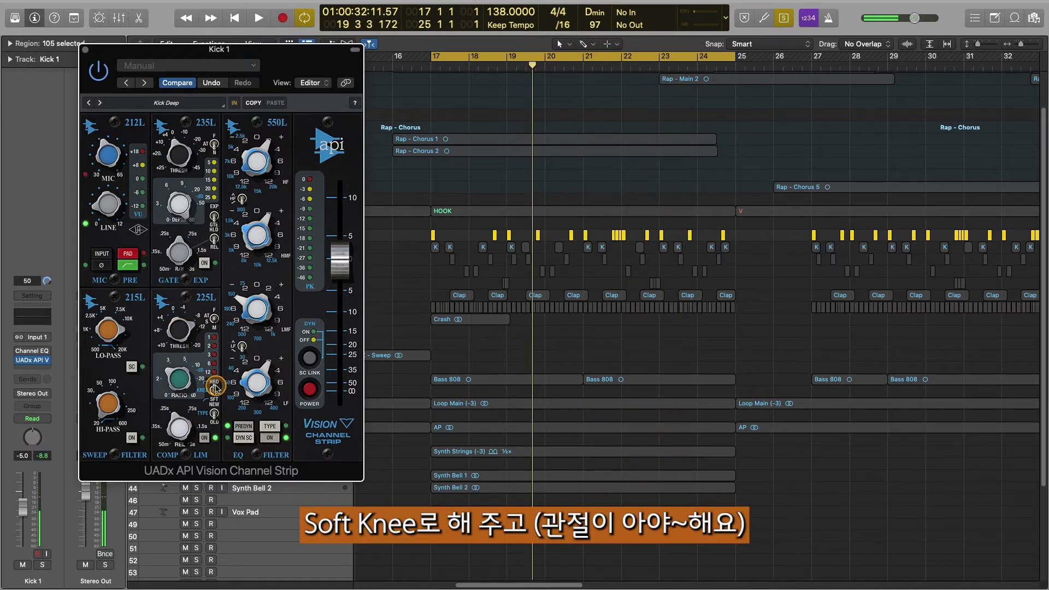
key(space)
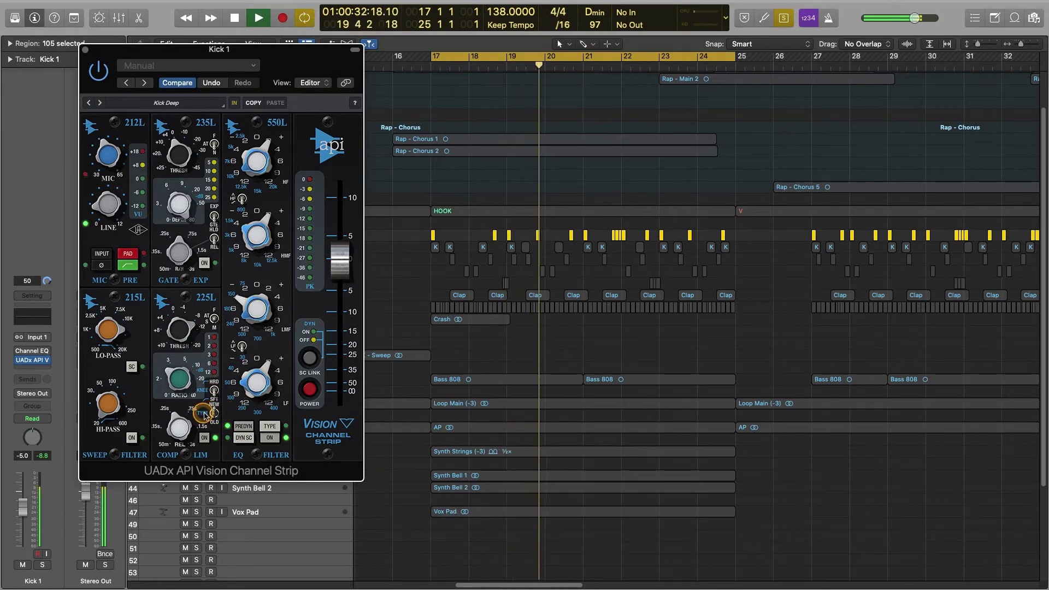
key(Return)
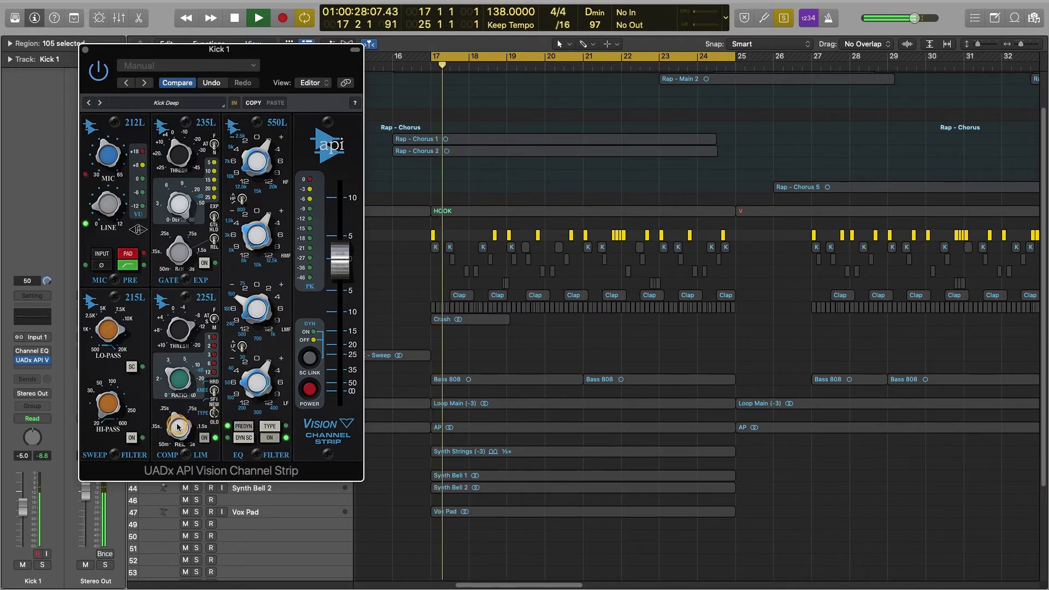
key(space)
key(space)
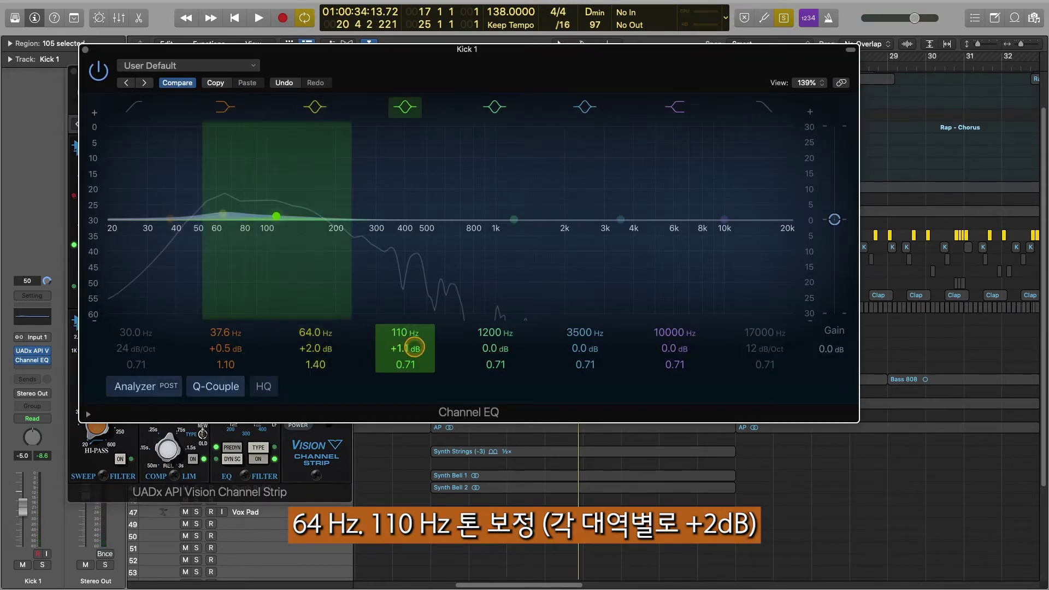
Boost 64 Hz and 110 Hz by 2.0 dB with a Q of 4.00 in Kick 1's Channel EQ, and close both plug-ins after listening.
key(Return)
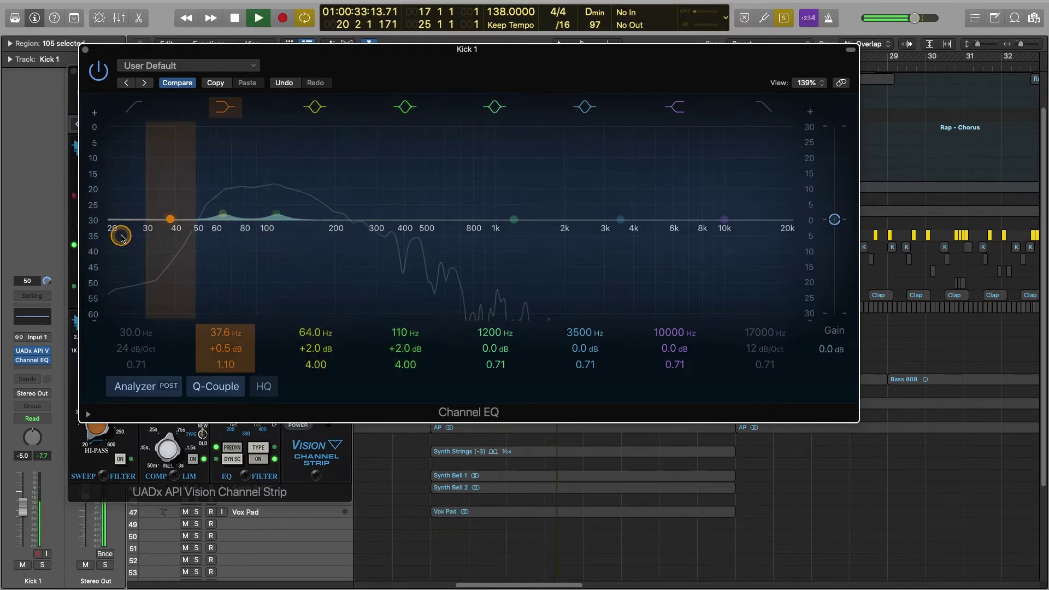
key(super+w)
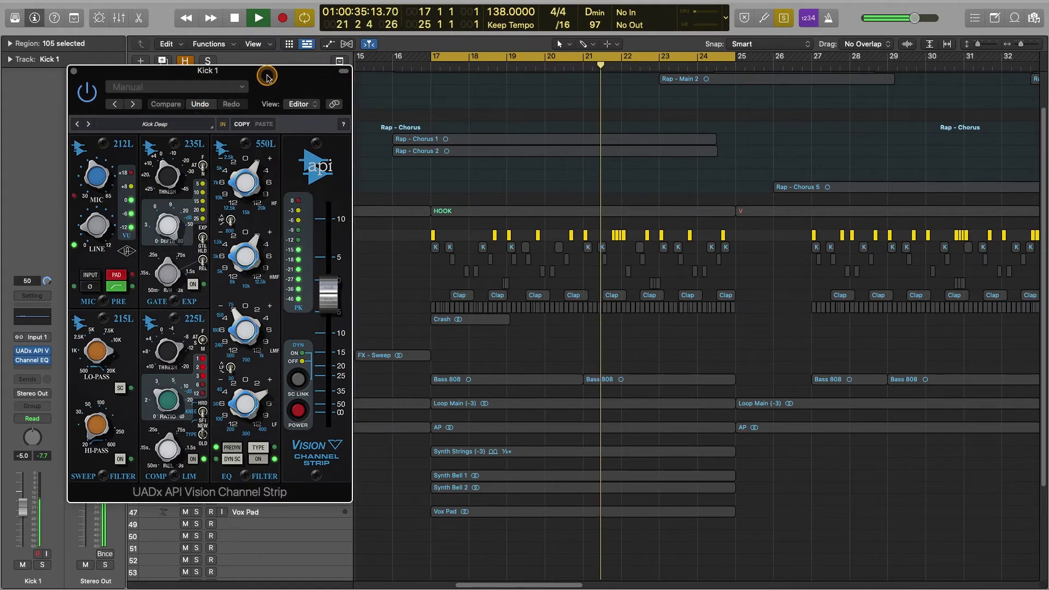
key(super+w)
key(space)
Select the Snare (Young Chop) track and listen to it without effects.
key(Down)
key(Down)
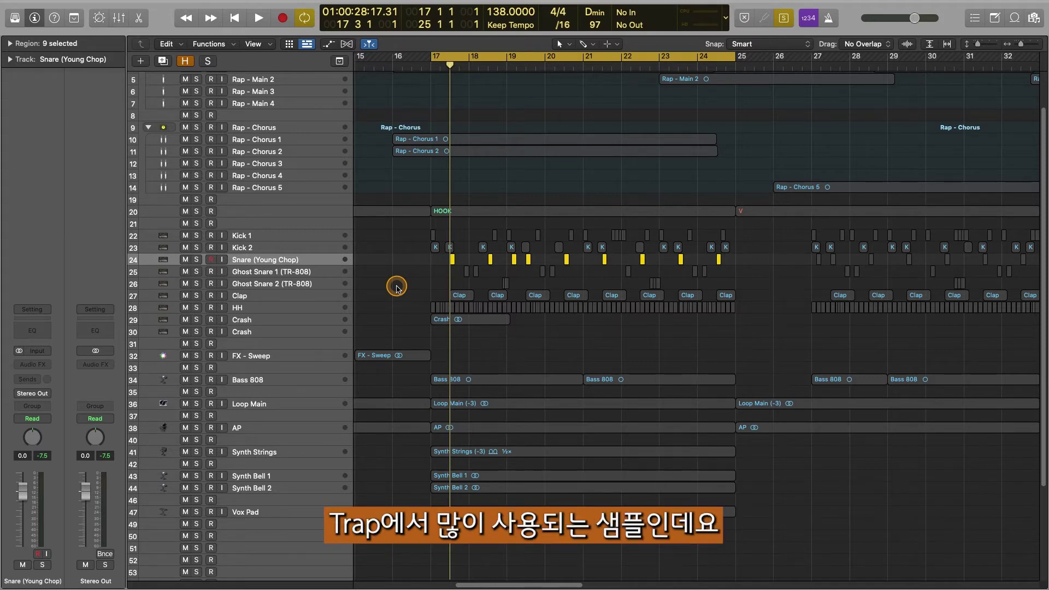
key(space)
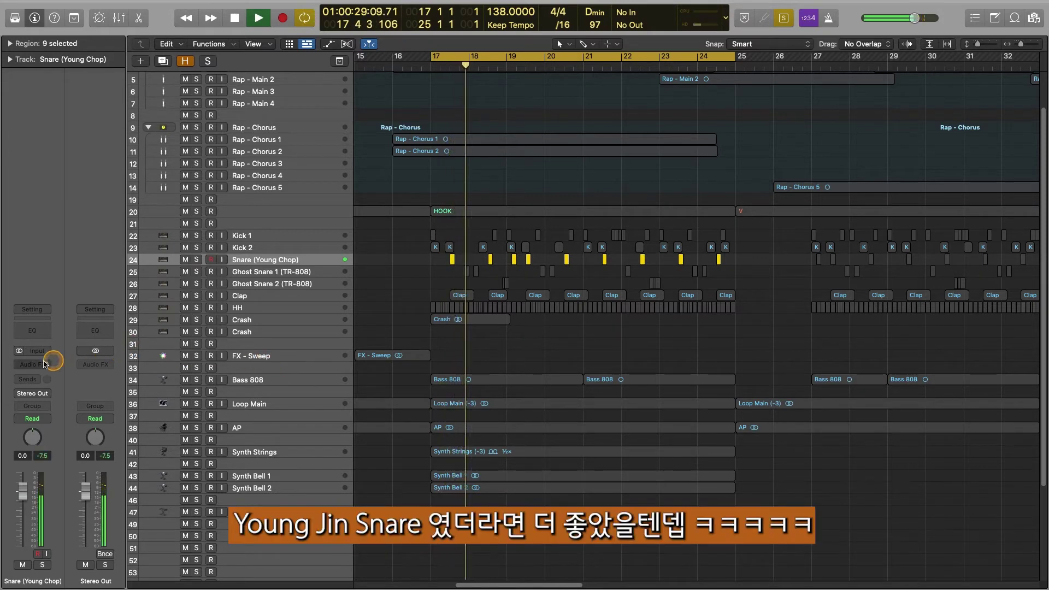
key(space)
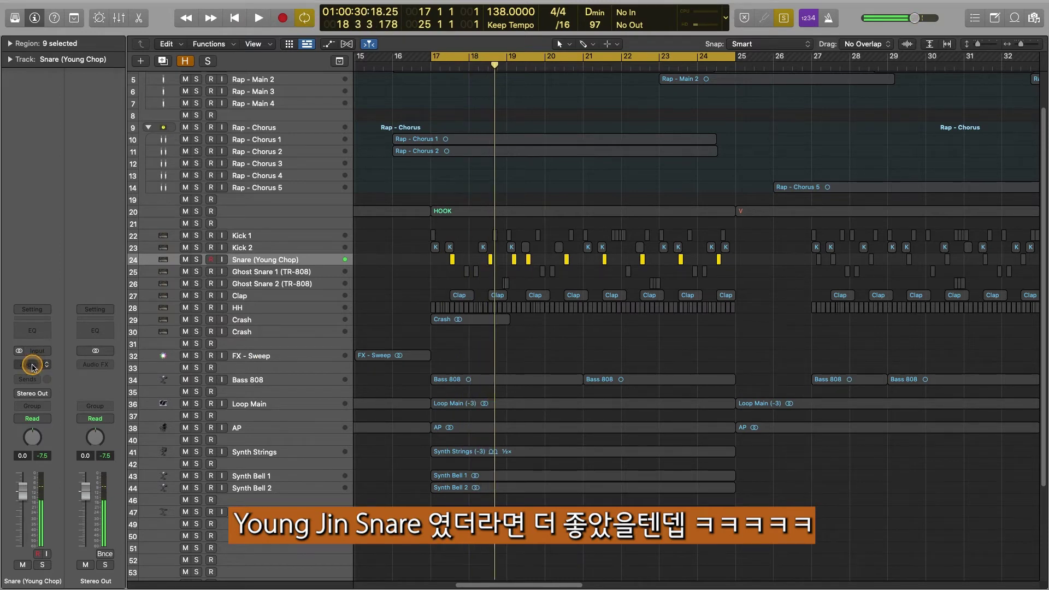
Insert the UADx API 2500 Bus Compressor on Snare (Young Chop) and start the looped playback with its window moved clear.
click(33, 365)
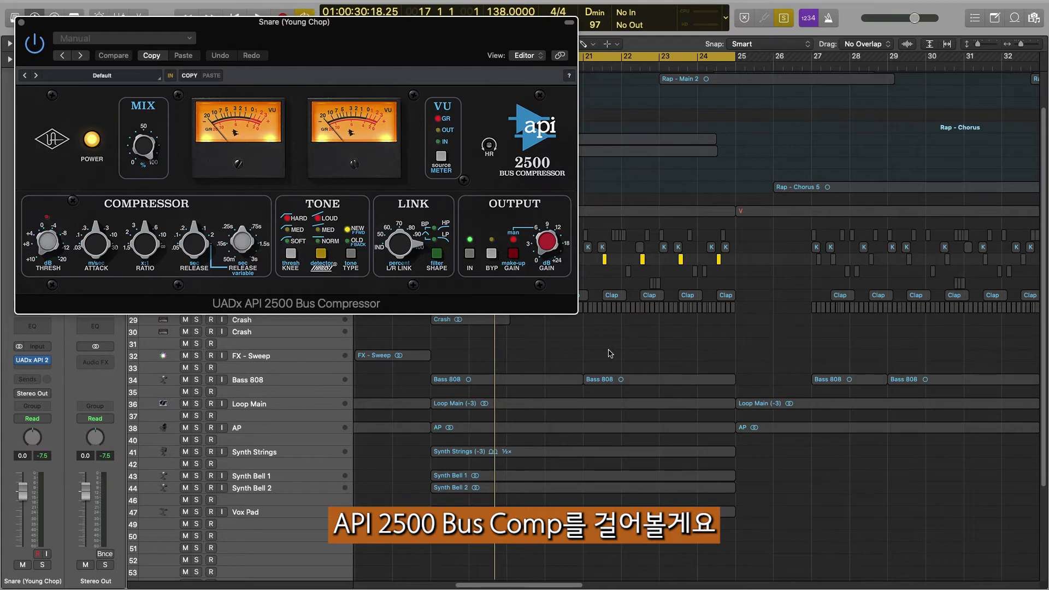
key(space)
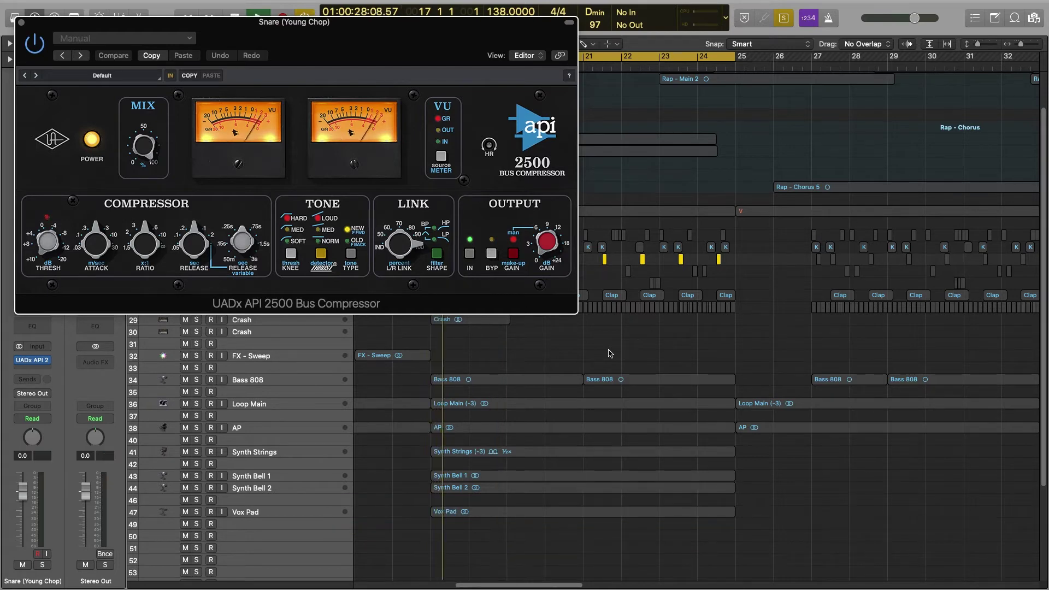
drag(305, 304, 409, 351)
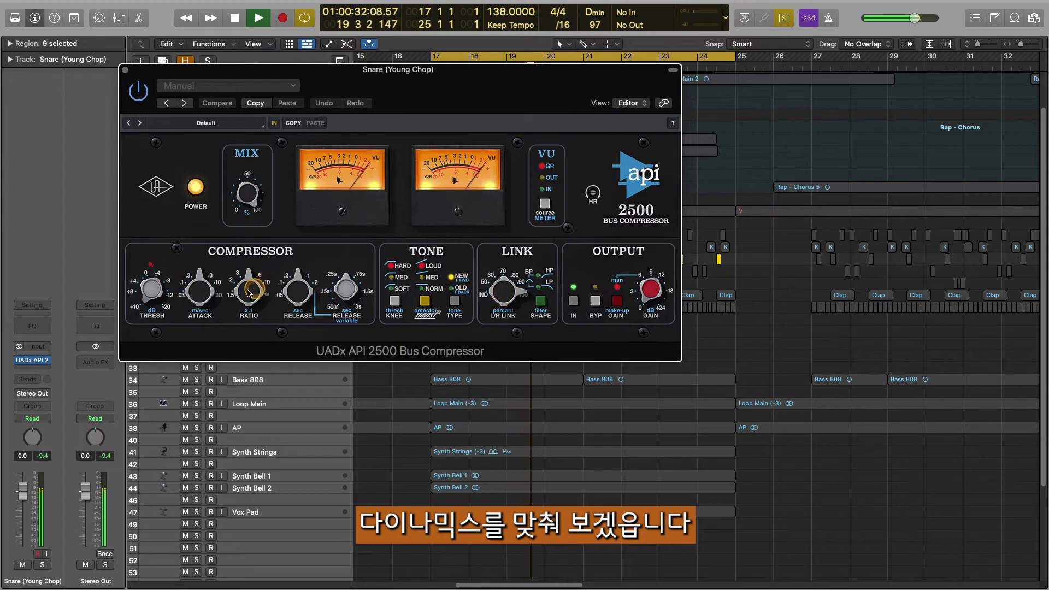
Adjust the API 2500's attack, ratio and release with medium knee and medium thrust, and compare the result with bypass.
drag(152, 288, 156, 258)
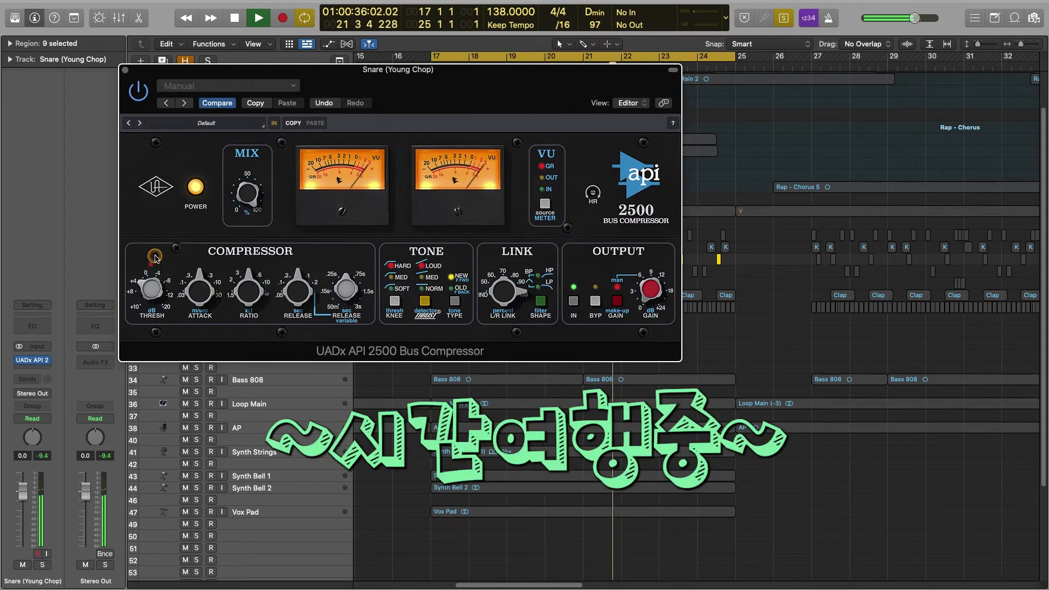
drag(200, 289, 249, 281)
drag(298, 290, 298, 281)
click(394, 301)
click(424, 301)
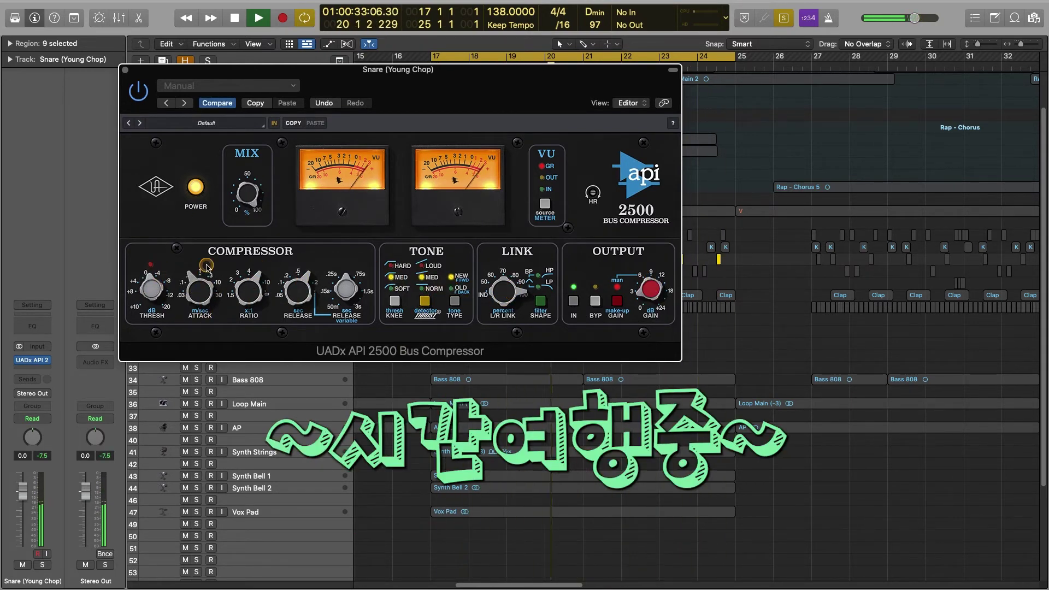
click(138, 92)
key(space)
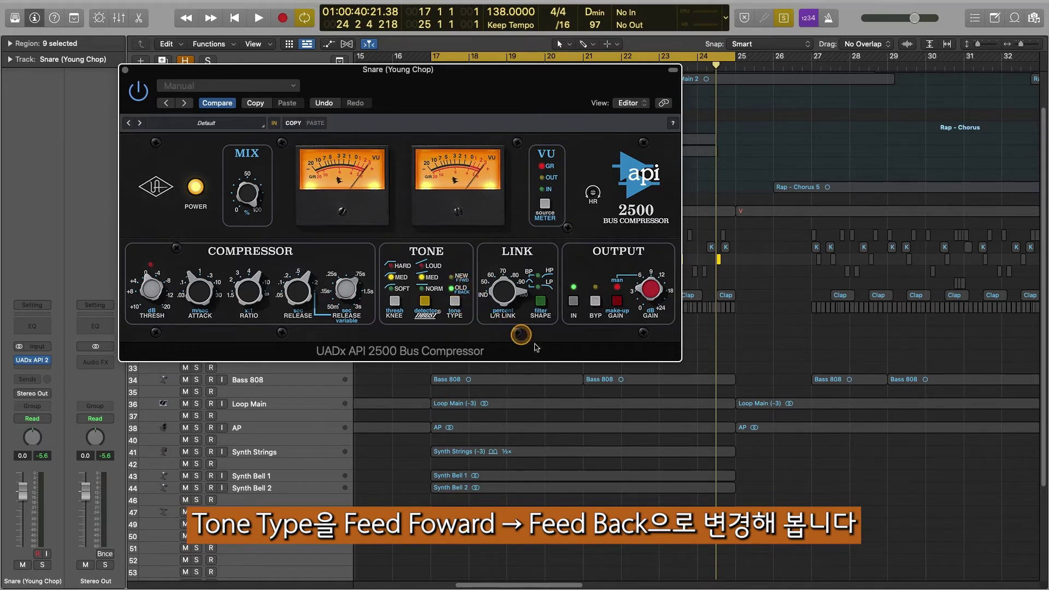
Listen to the snare with the API 2500's tone type set to Old, and try parallel compression at 6 dry to 4 wet.
key(space)
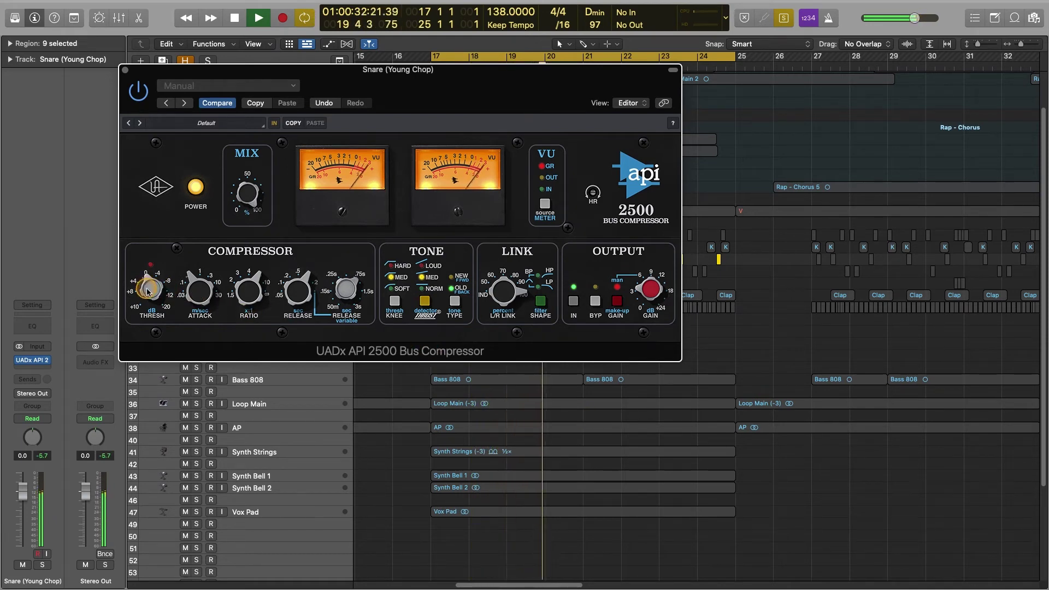
key(space)
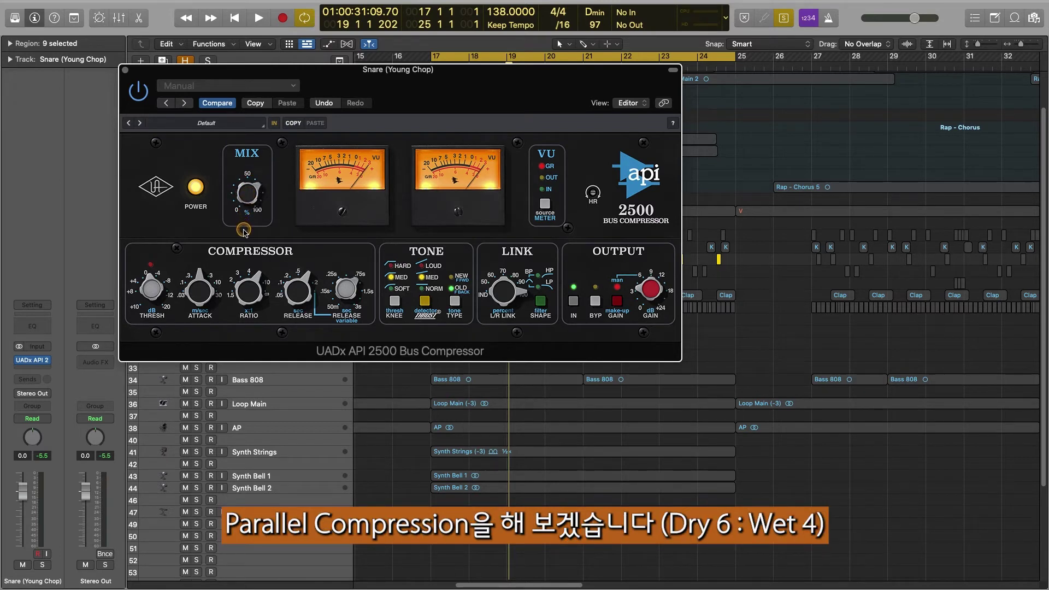
key(space)
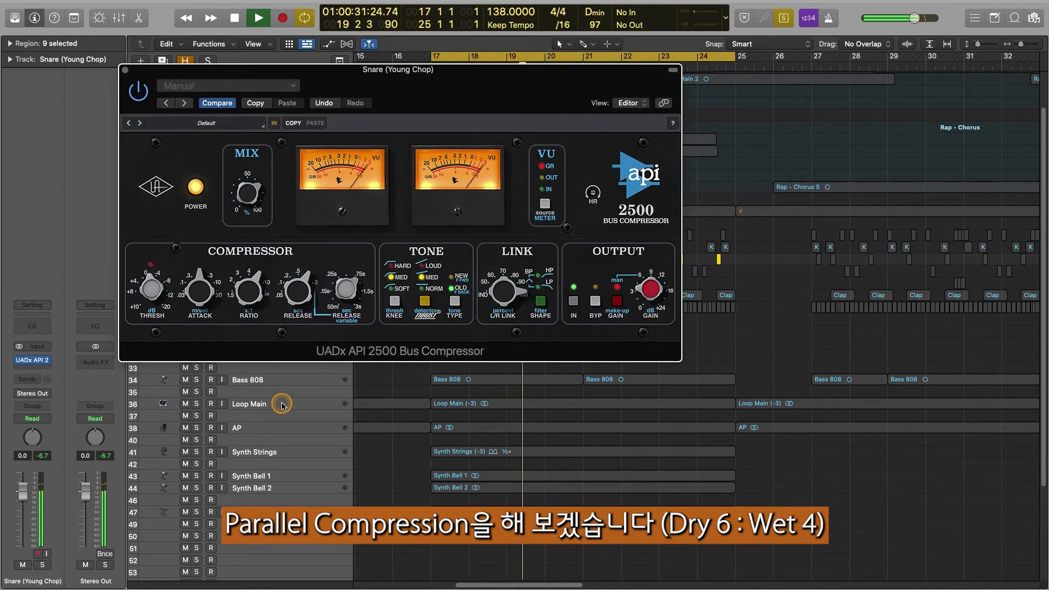
Close the API 2500 window and listen to Kick 1, Kick 2 and Snare (Young Chop) together.
key(space)
key(super+w)
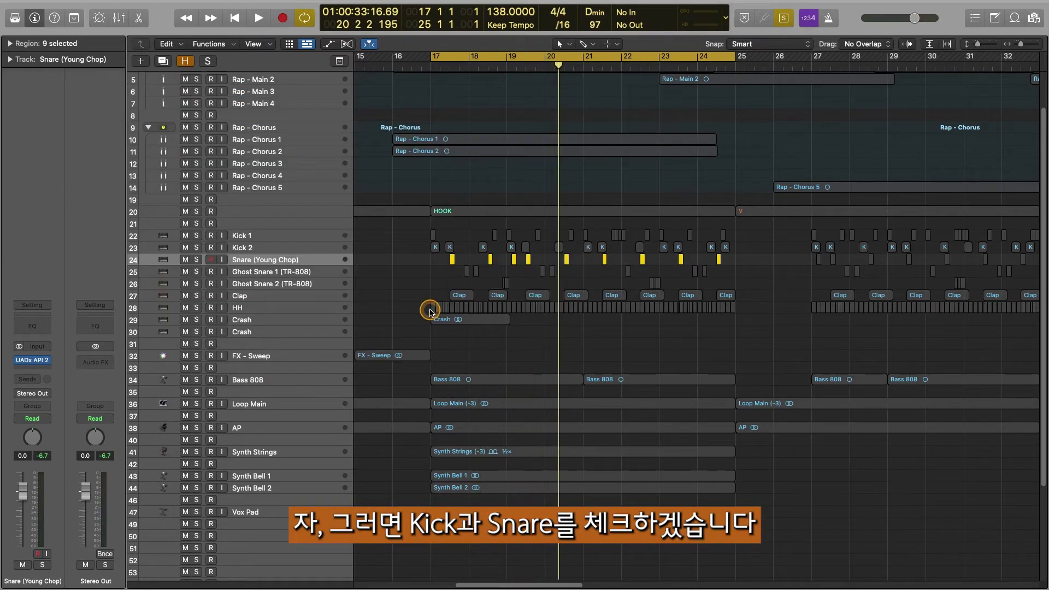
key(shift+Up)
key(shift+Up)
key(space)
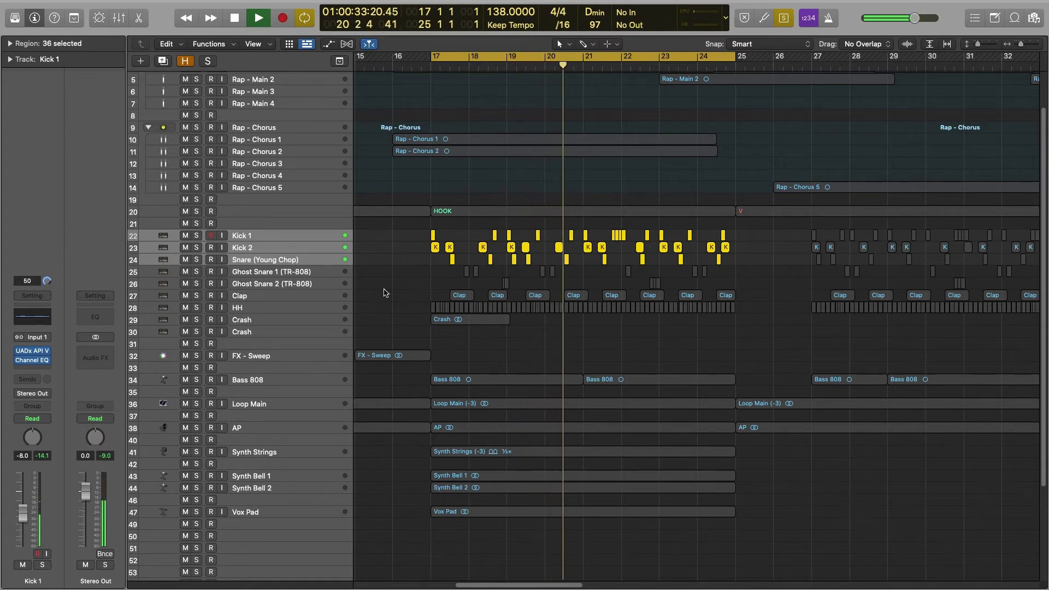
key(space)
Select all drum tracks from Kick 1 to Crash and listen to them together.
shift+click(275, 241)
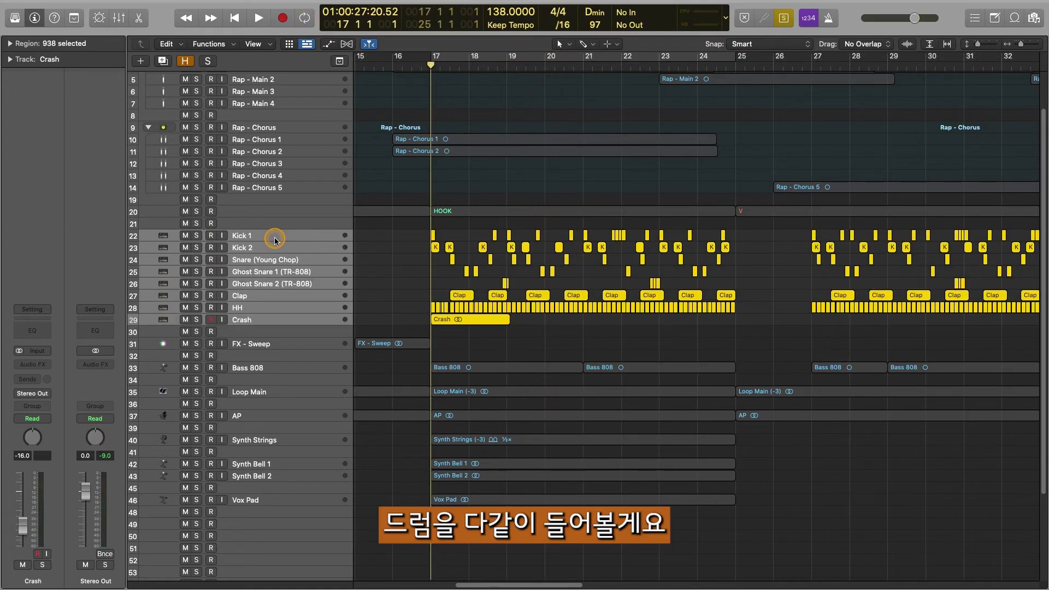
key(space)
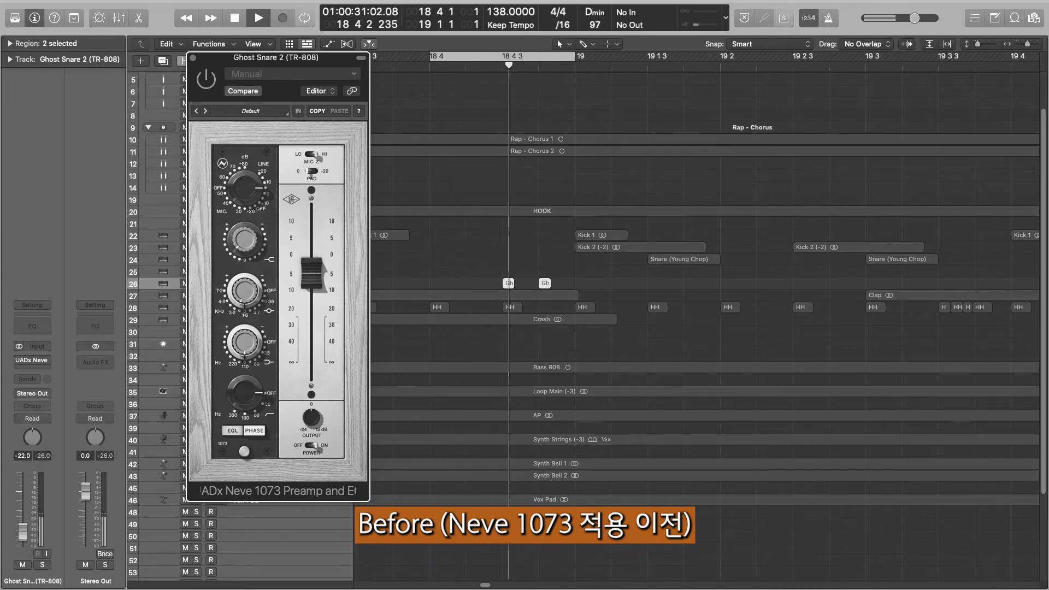
Compare Ghost Snare 2 (TR-808) with the UADx Neve 1073 bypassed and active, and listen to the full drum group again.
click(206, 79)
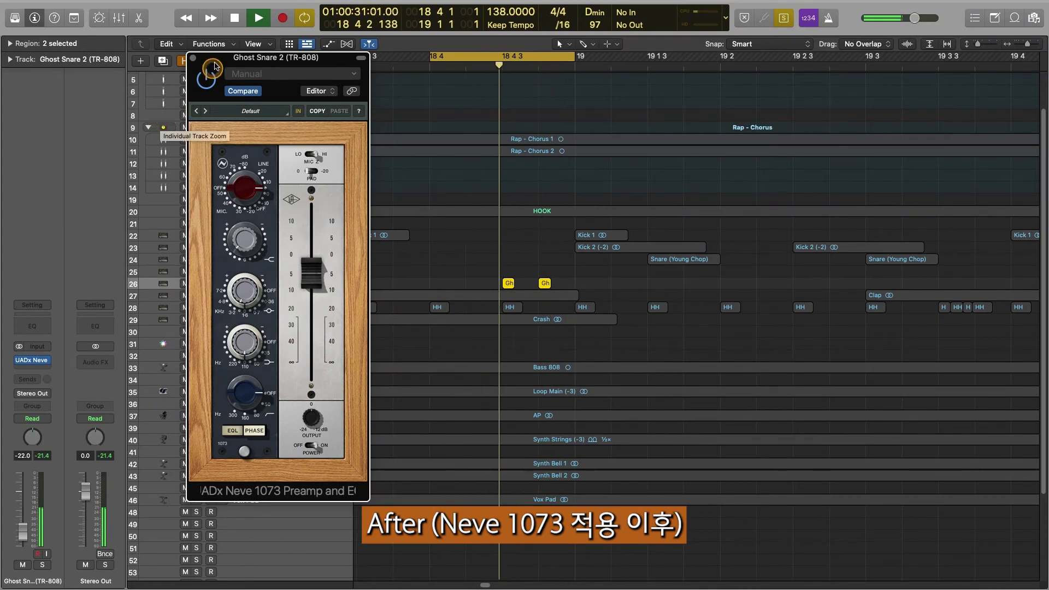
key(space)
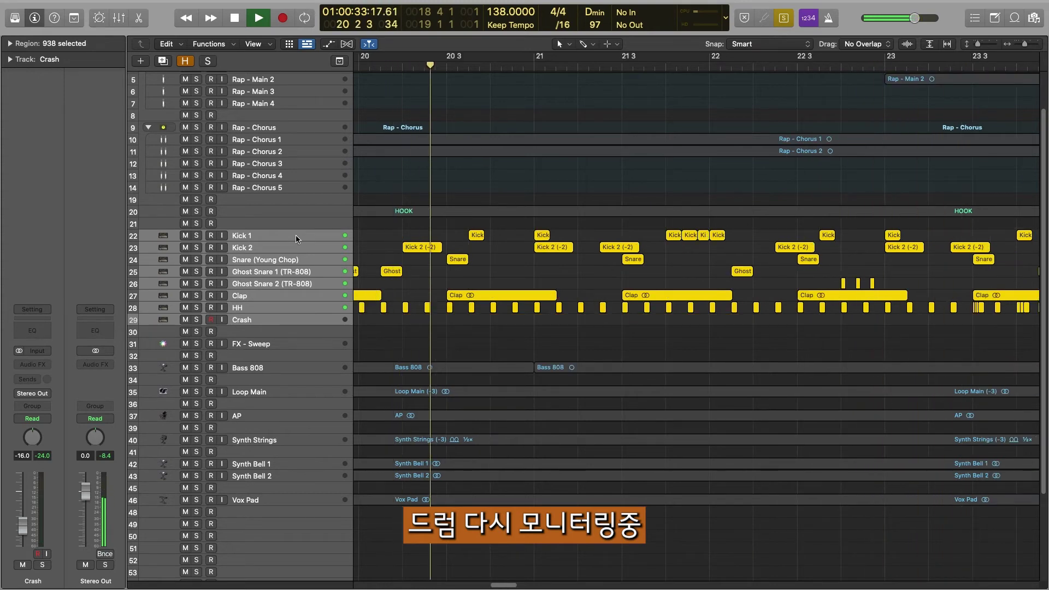
key(super+Left)
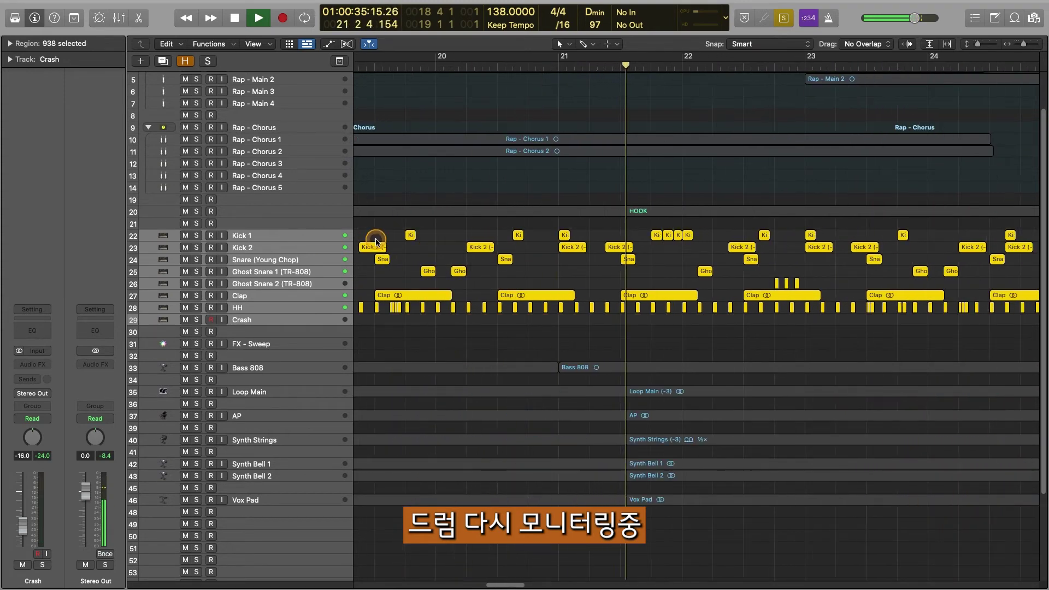
key(super+Left)
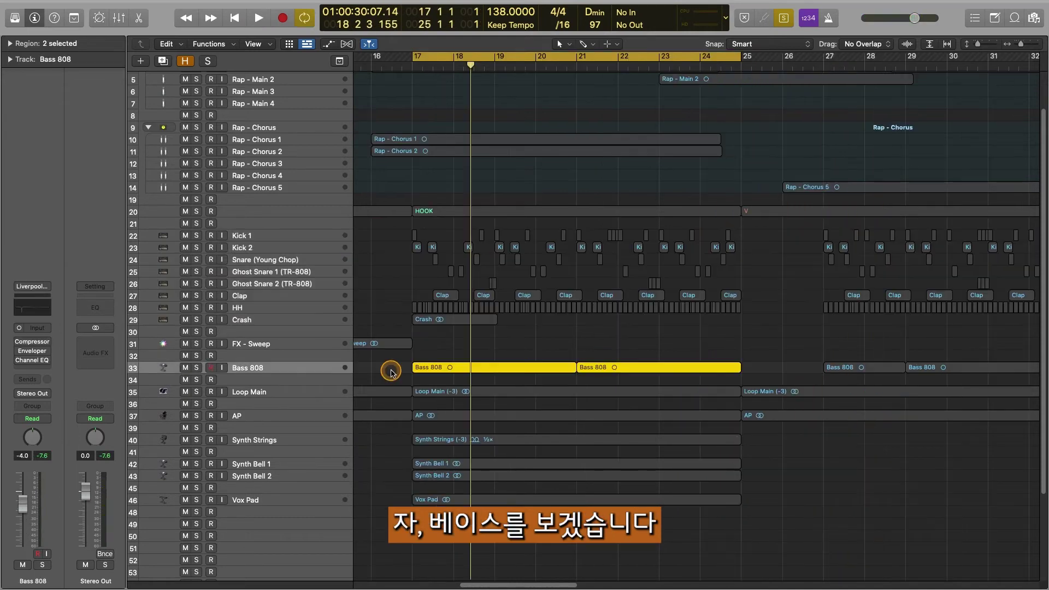
Listen to the Bass 808 track without and with the UADx 1176 Rev A Compressor.
key(space)
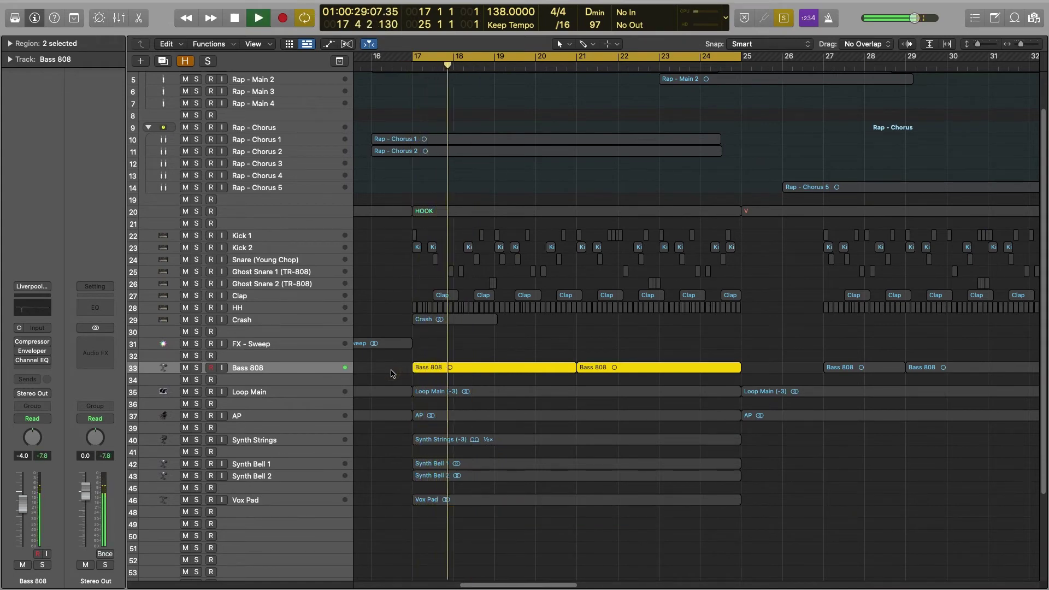
key(space)
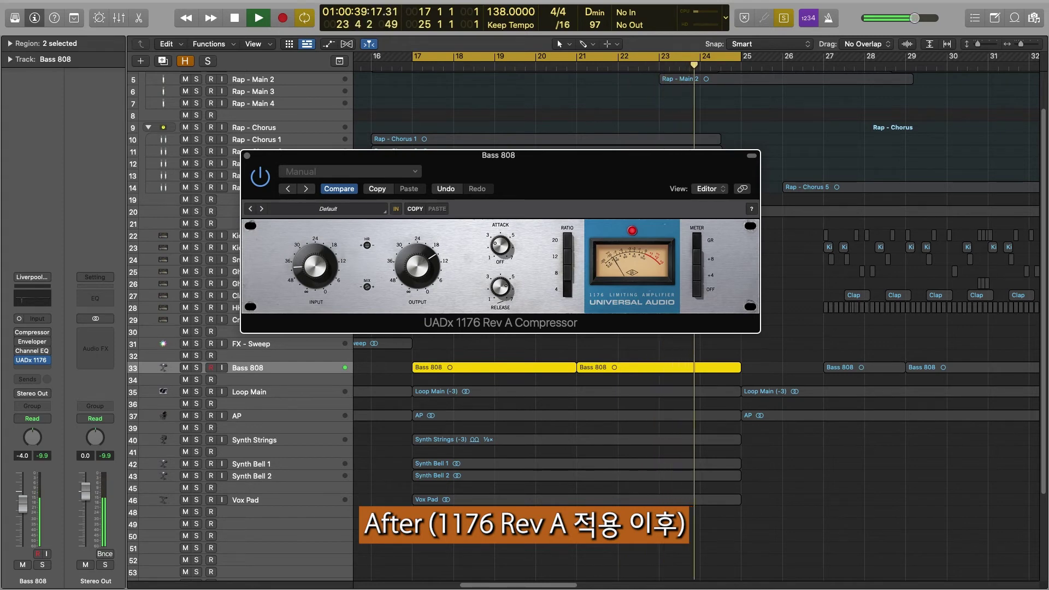
key(space)
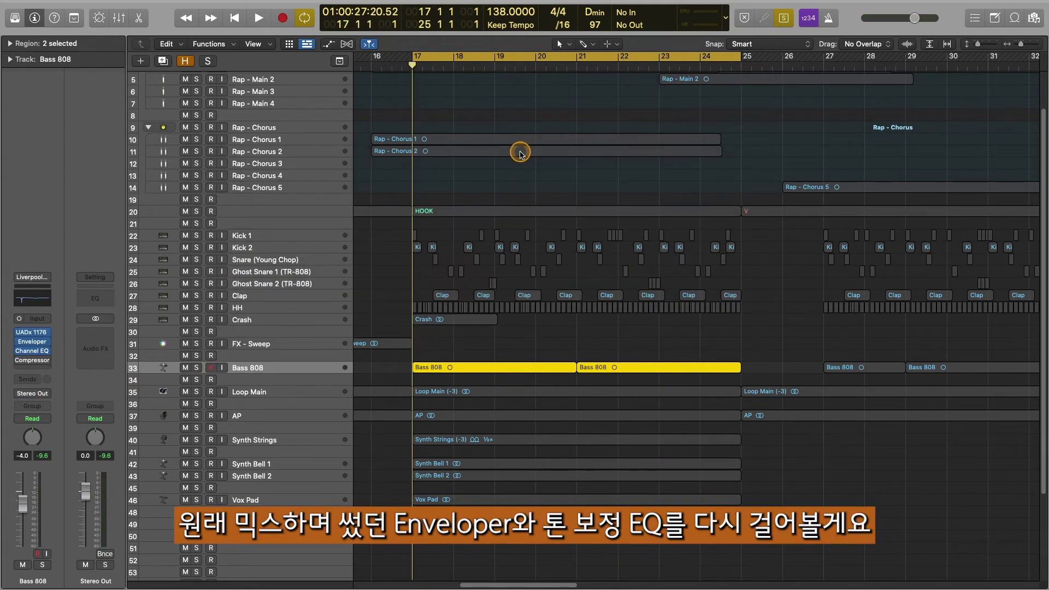
Check the Enveloper and Channel EQ settings on Bass 808, close their windows and play the bass with both active.
click(34, 342)
drag(400, 430, 358, 429)
click(30, 353)
click(34, 353)
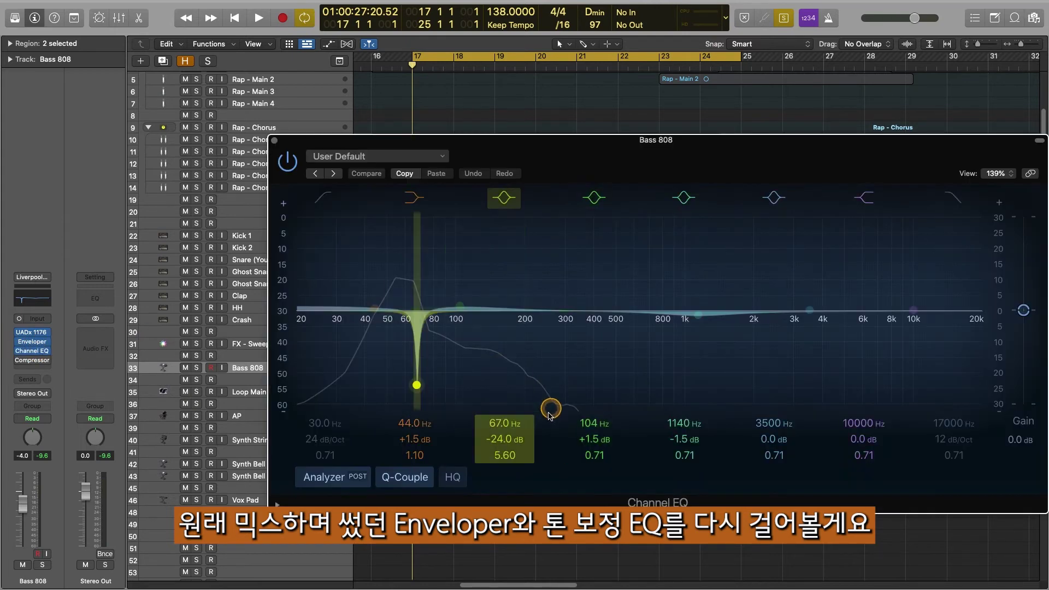
key(super+w)
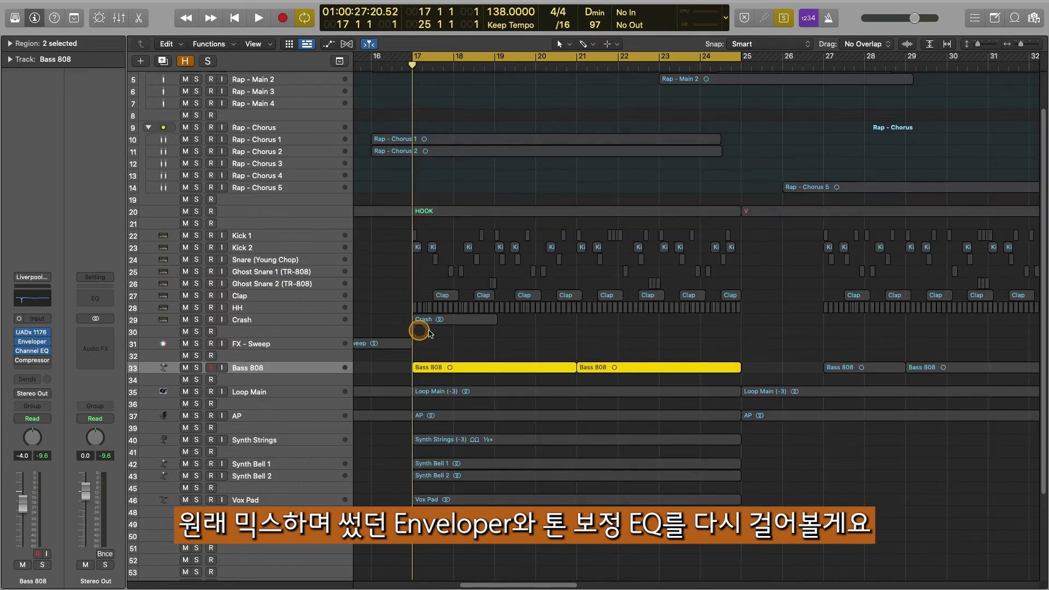
key(space)
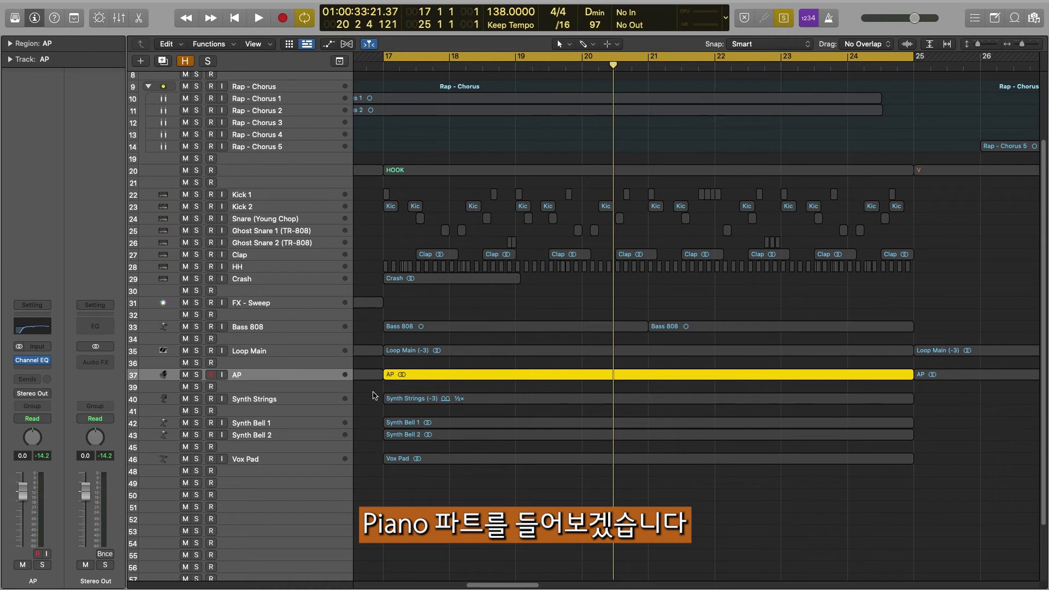
Listen to the AP piano track without reverb.
key(space)
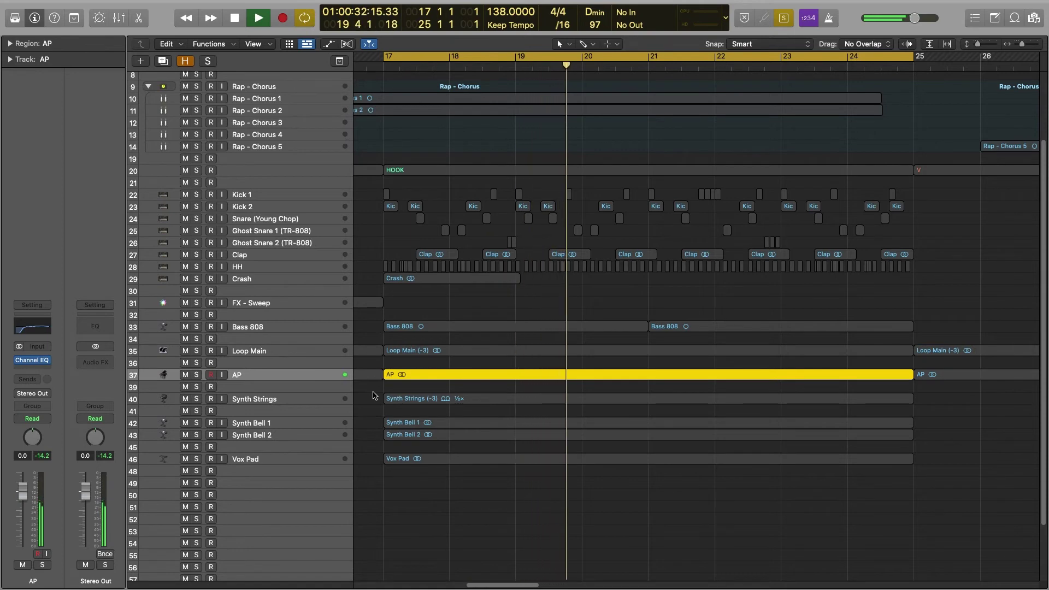
key(space)
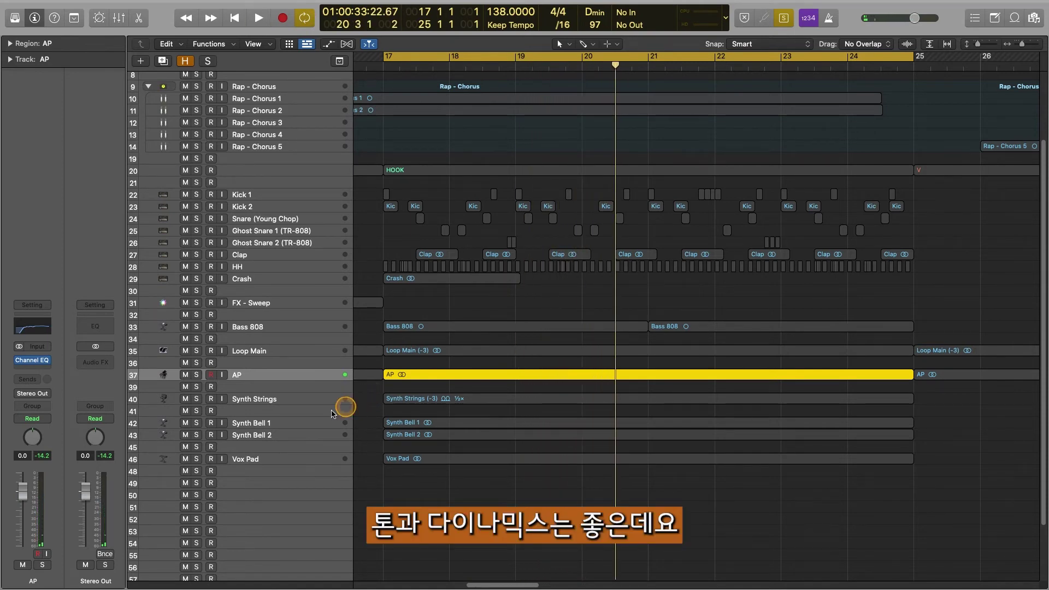
Send AP to Bus 20 at 0.0 dB and insert the UADx Lexicon 224 Digital Reverb on its aux channel.
click(25, 383)
mouse_move(37, 395)
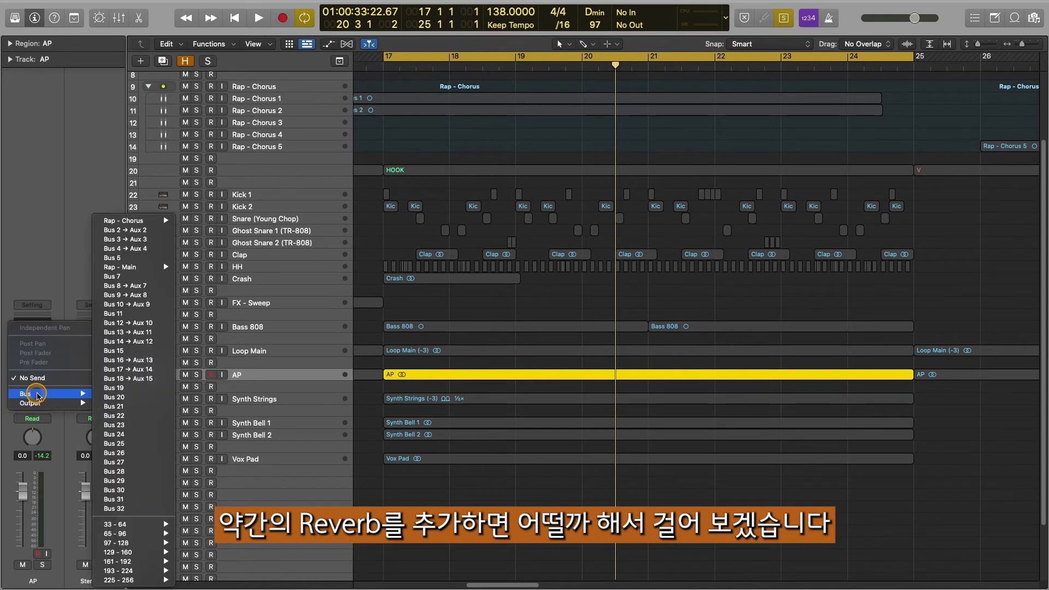
click(150, 397)
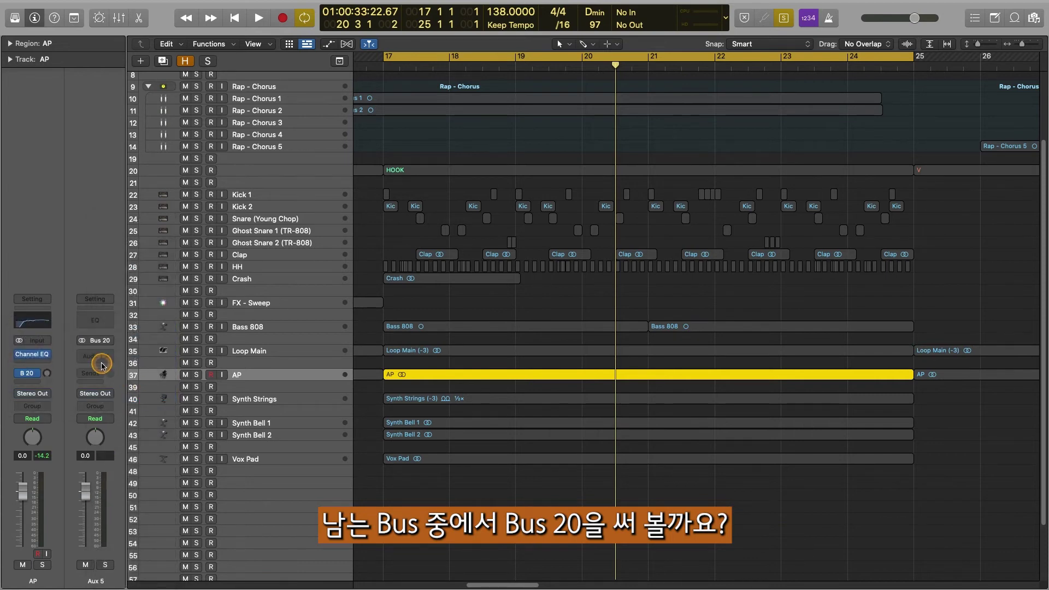
click(106, 360)
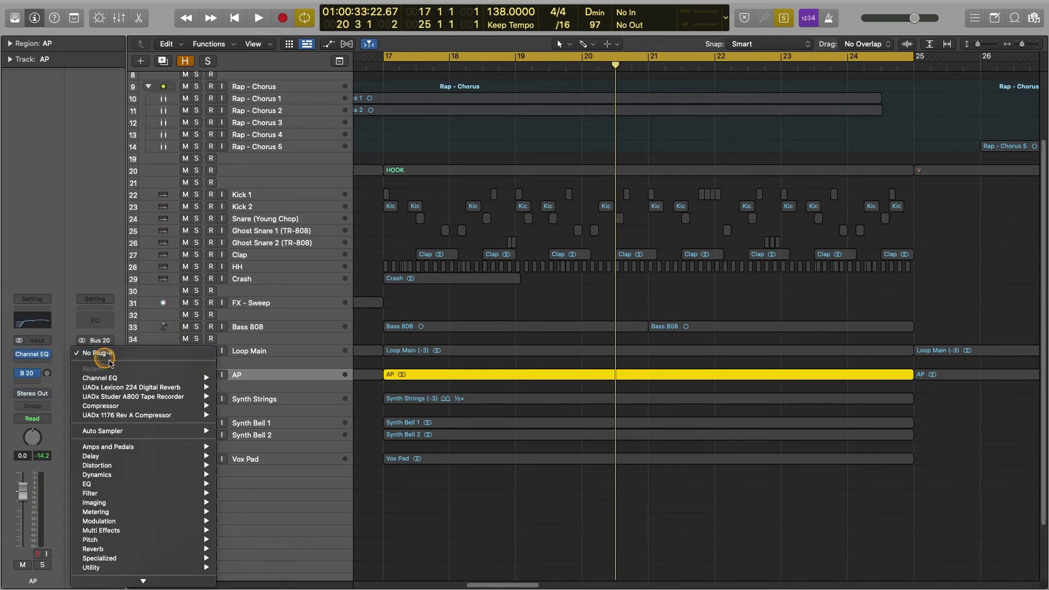
click(130, 388)
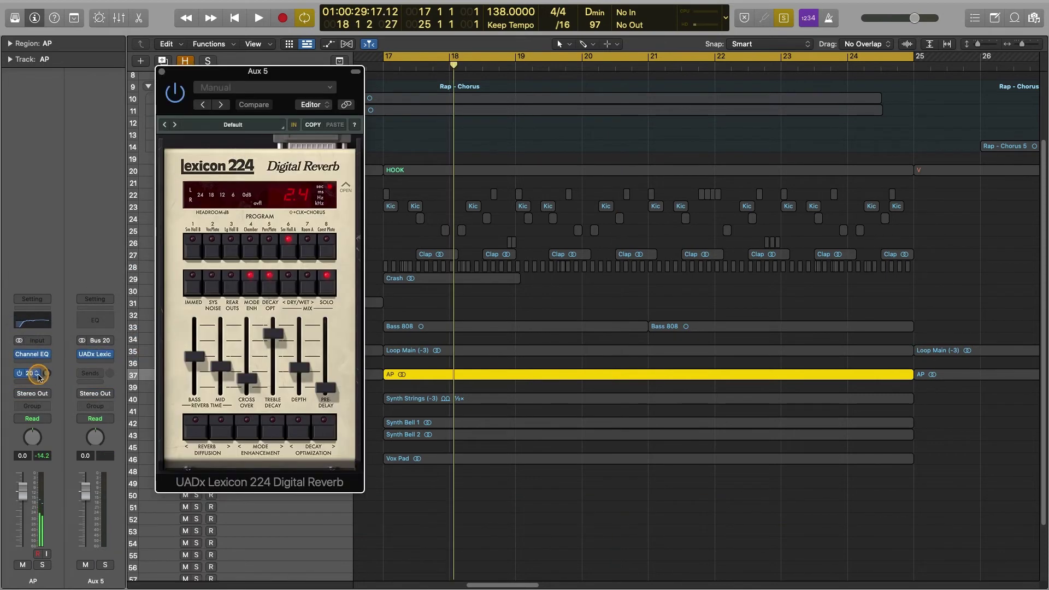
click(50, 375)
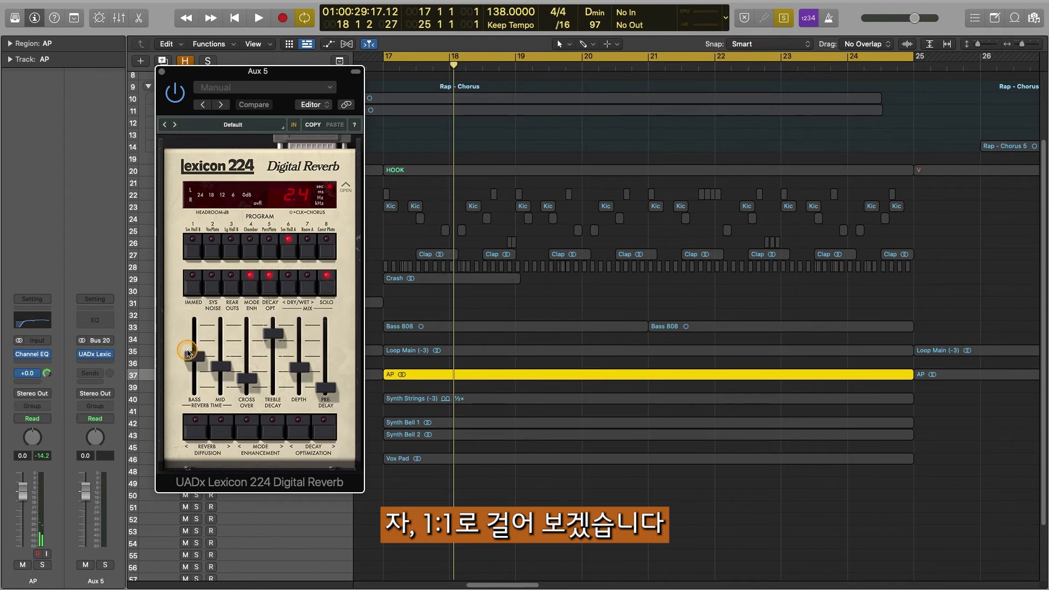
Search the Lexicon 224 presets for "room" during playback and load the Dark Room preset.
key(space)
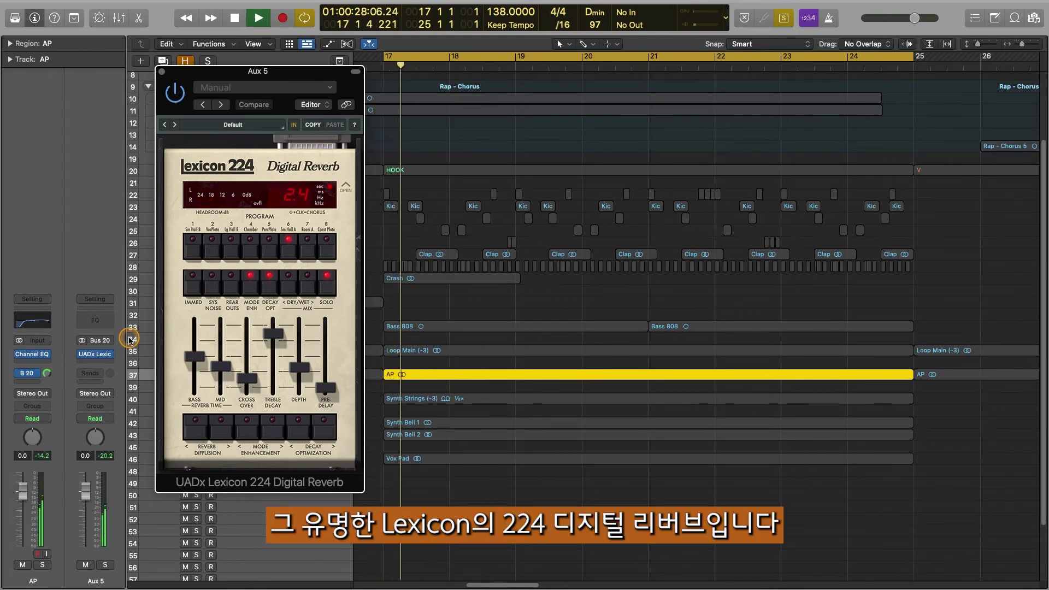
click(221, 129)
click(65, 139)
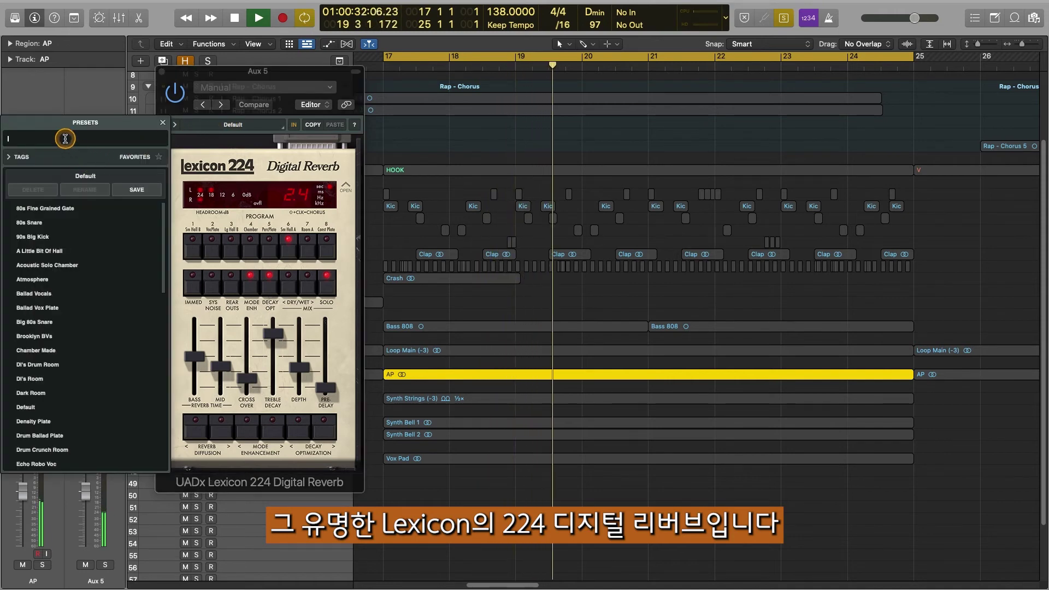
text(room)
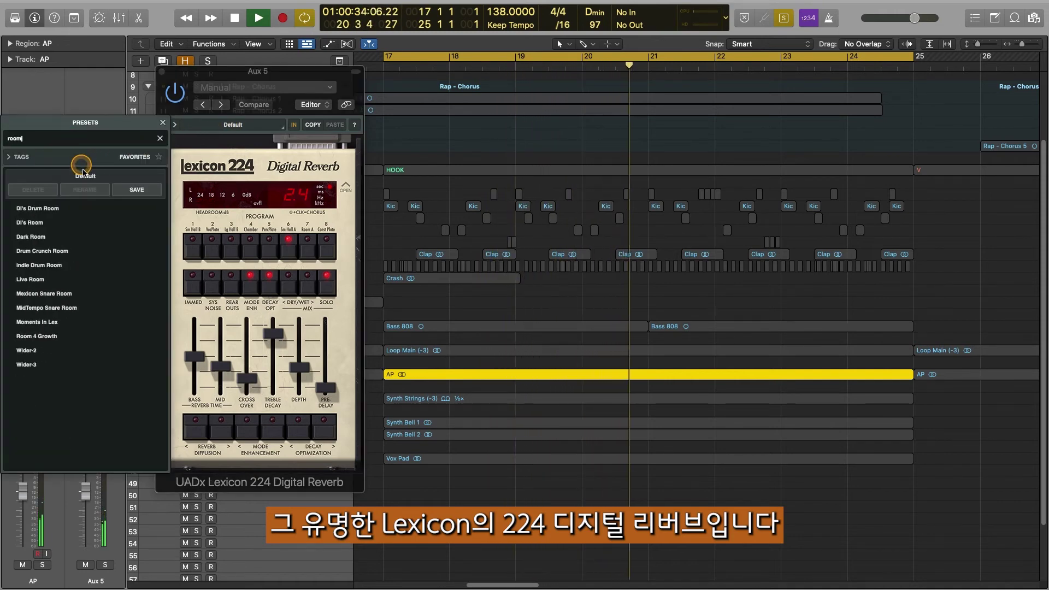
click(38, 238)
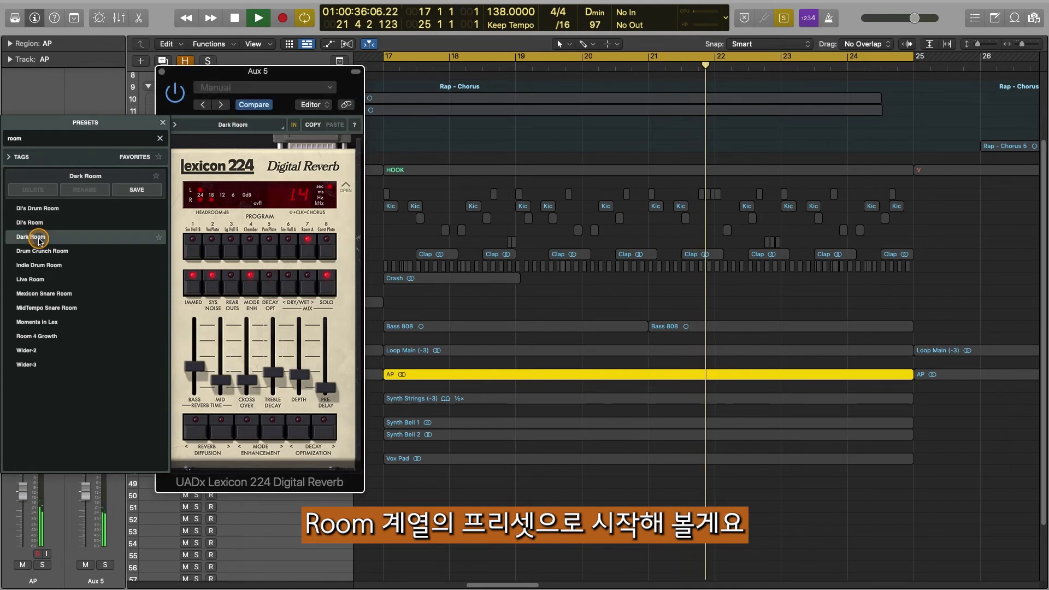
click(162, 122)
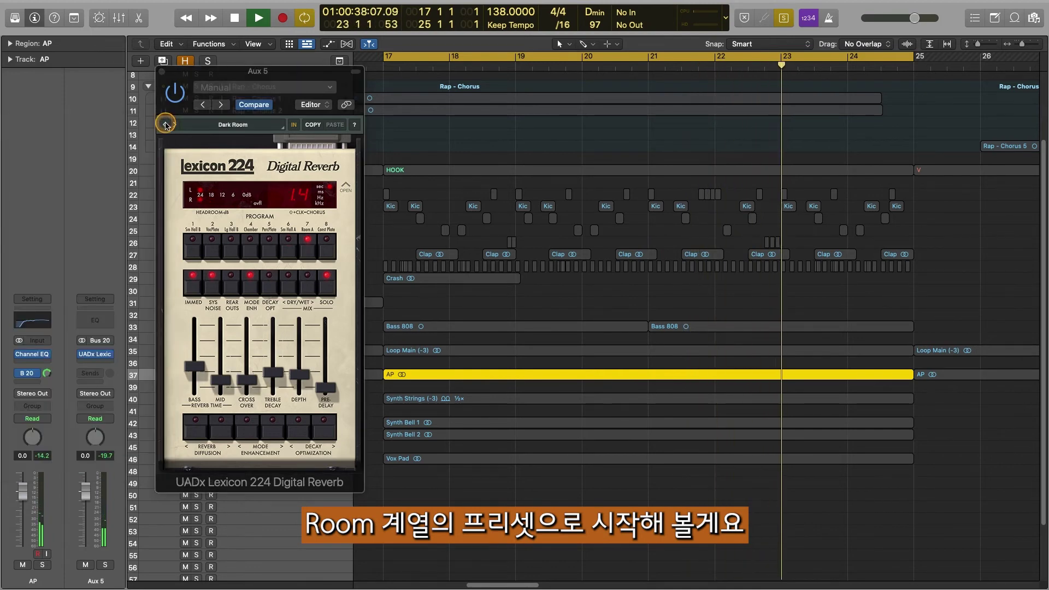
click(239, 78)
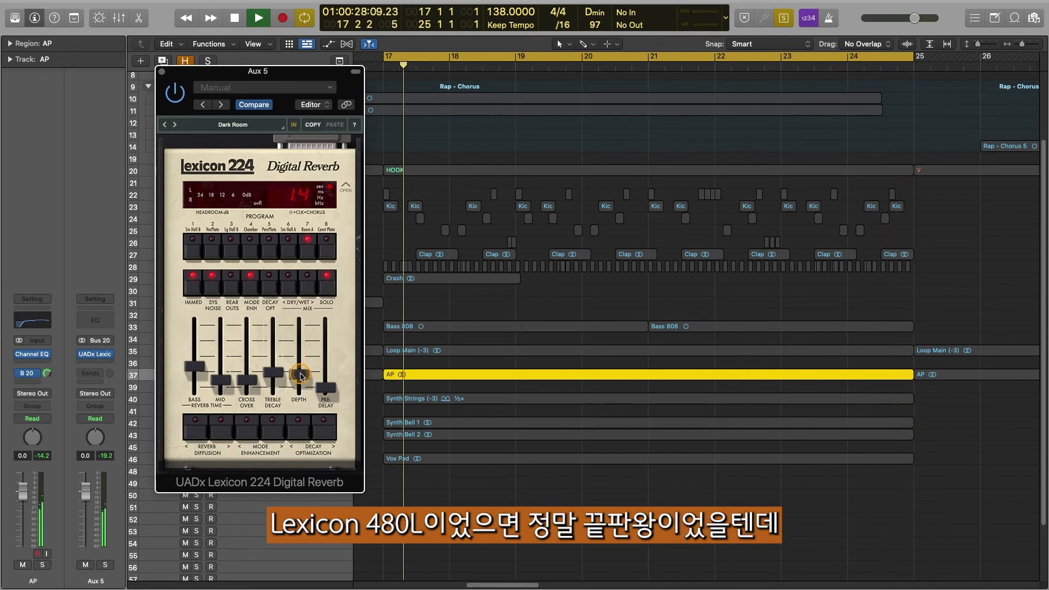
Set the Lexicon 224's depth to 50 and mid reverb time to 1.7 seconds, and listen to the piano with reverb.
drag(301, 376, 300, 343)
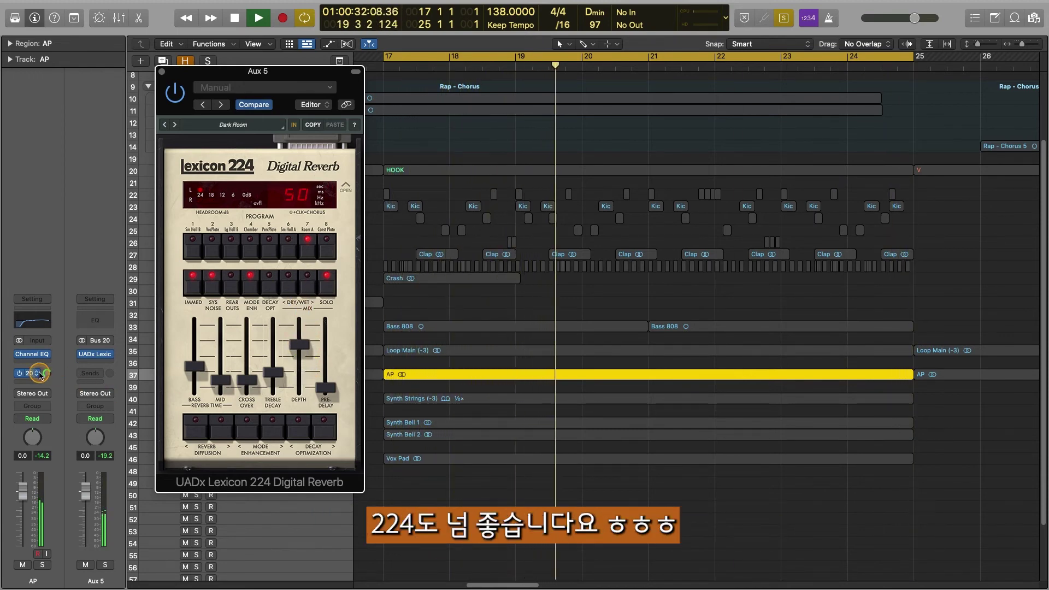
drag(40, 375, 49, 377)
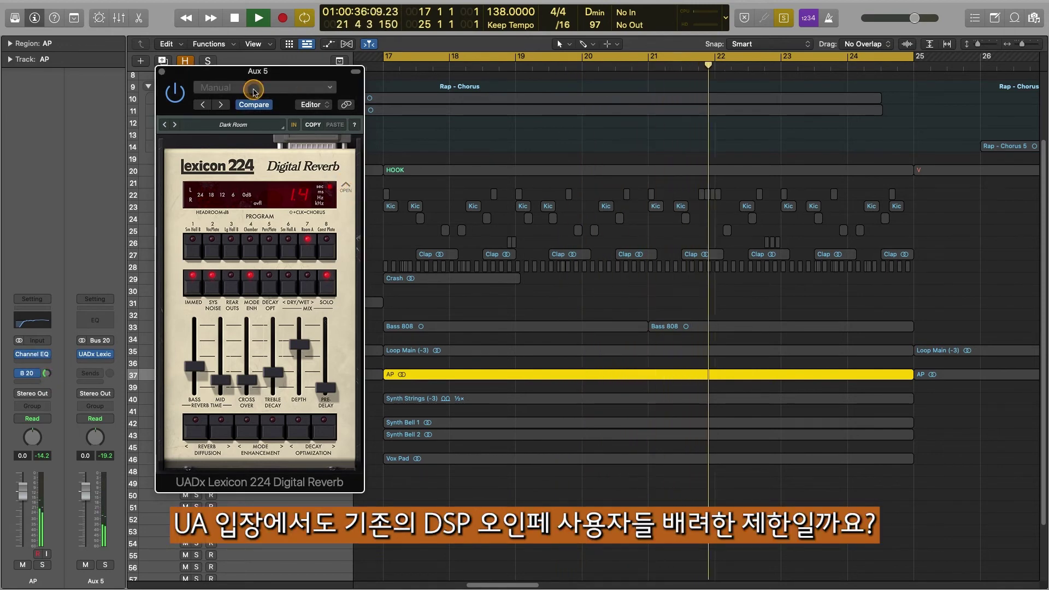
drag(254, 91, 328, 77)
click(24, 493)
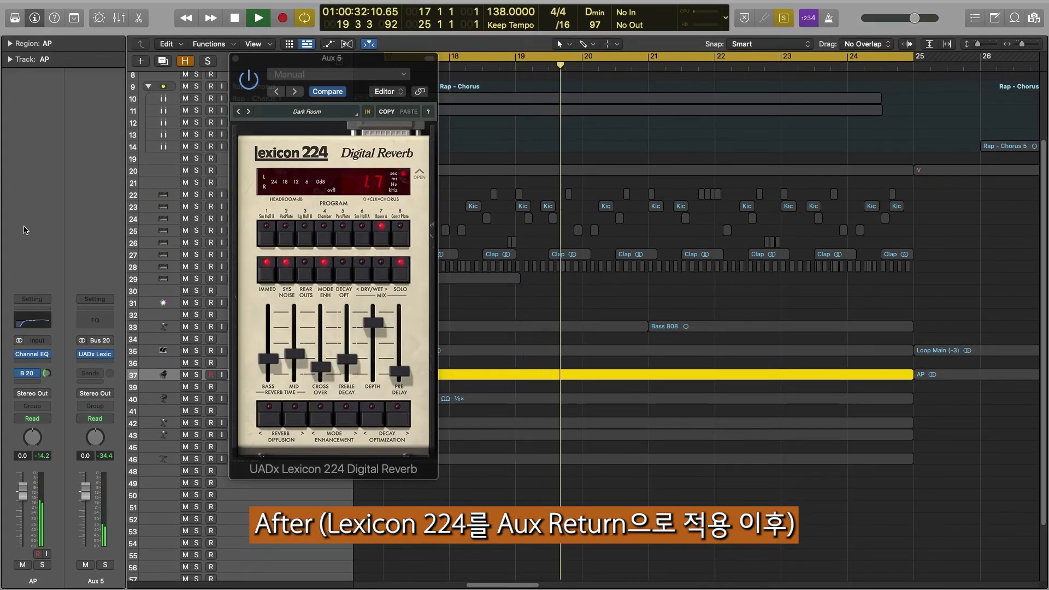
key(space)
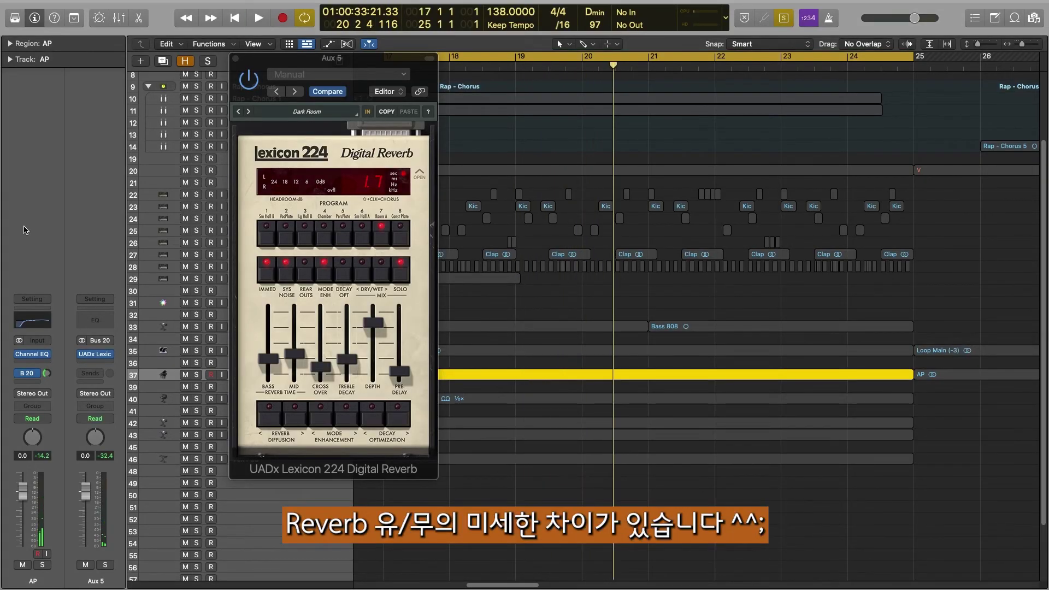
Send the Vox Pad track to Bus 20 with its fader at -8.0 dB, and play it with the reverb window moved clear.
drag(303, 476, 501, 490)
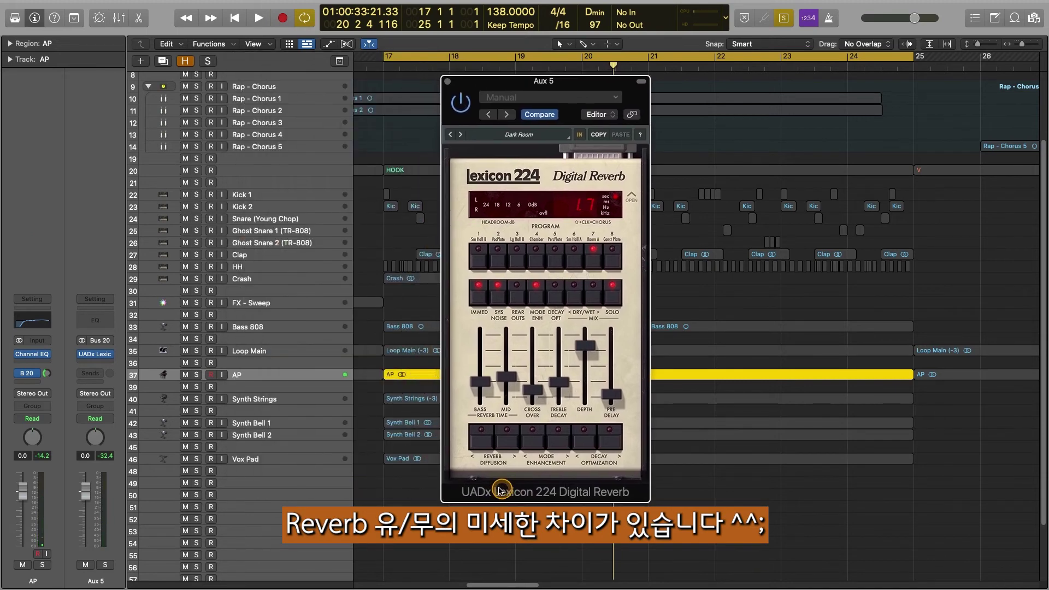
click(299, 461)
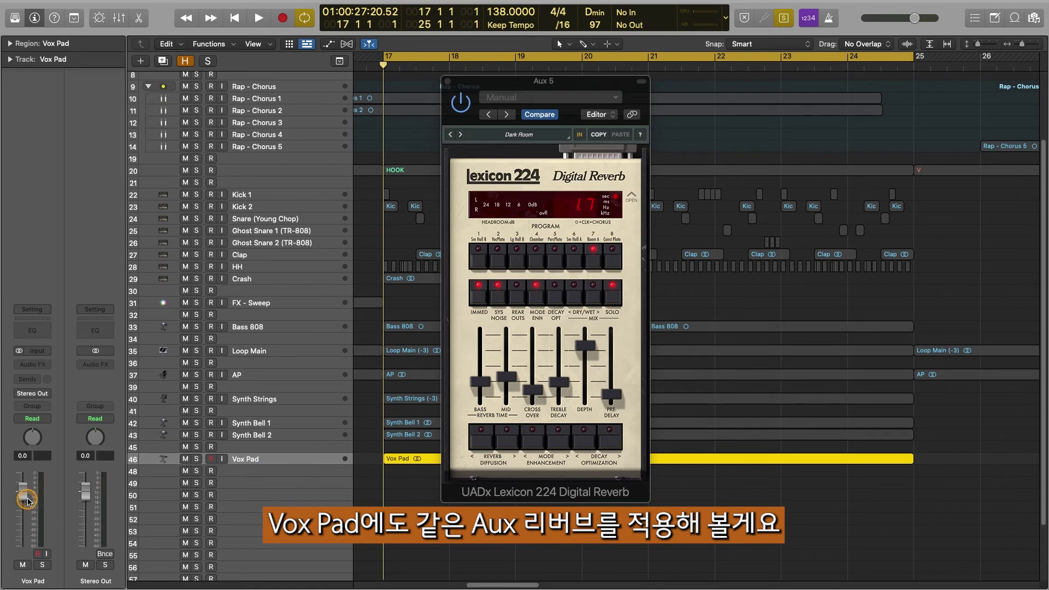
key(space)
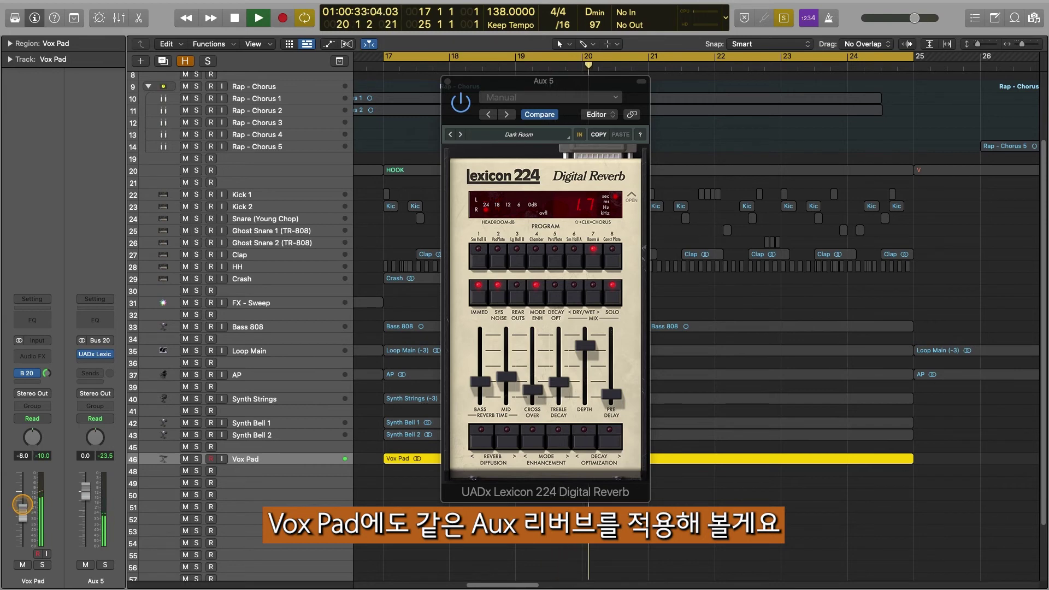
drag(542, 94, 260, 53)
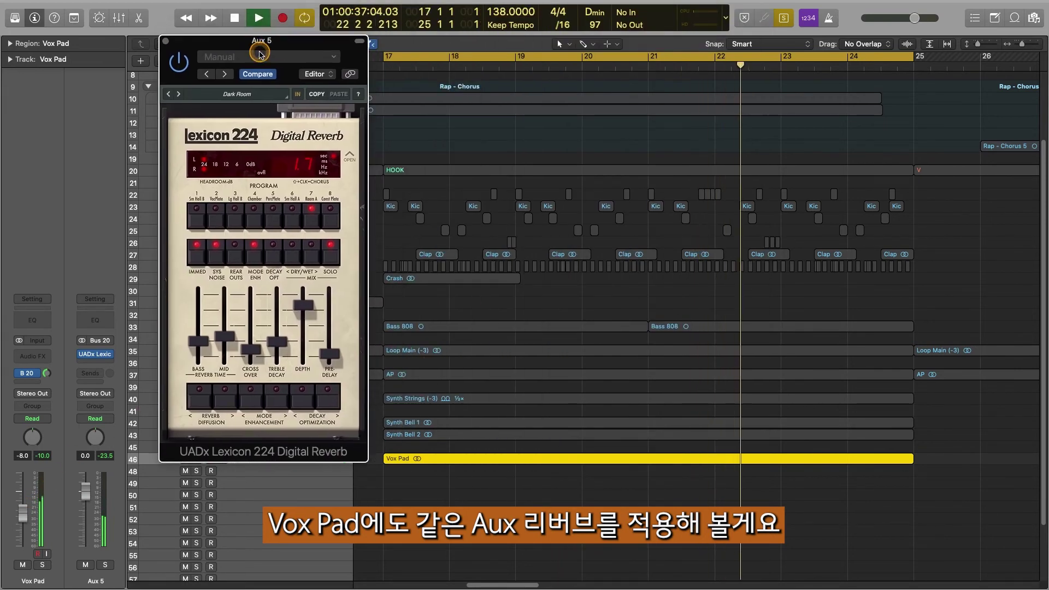
Stop playback and insert the UADx Pure Plate Reverb on the Rap - Main stack, with its window moved aside.
key(space)
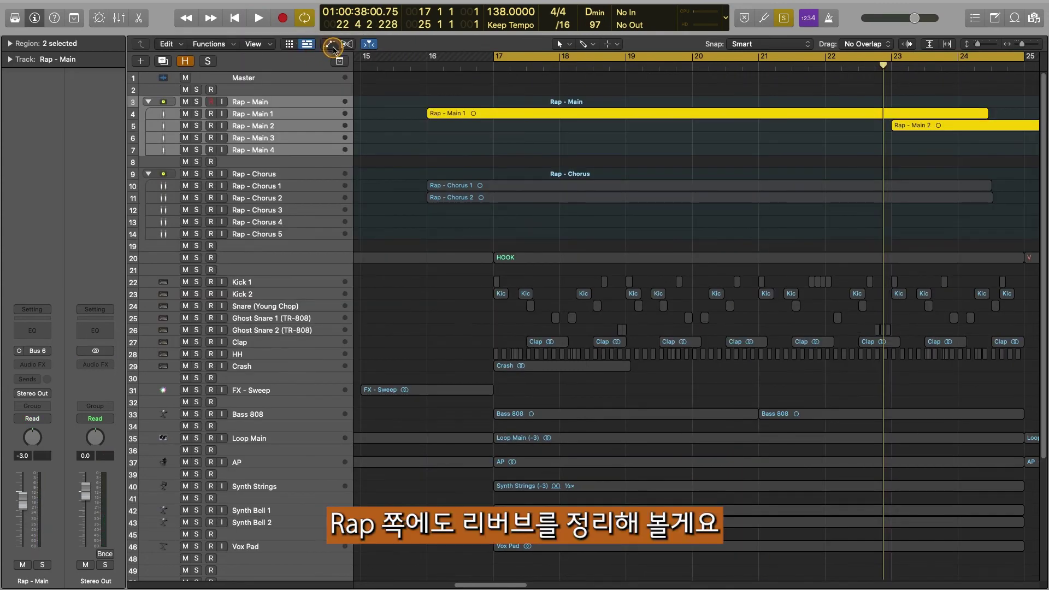
click(294, 103)
click(44, 365)
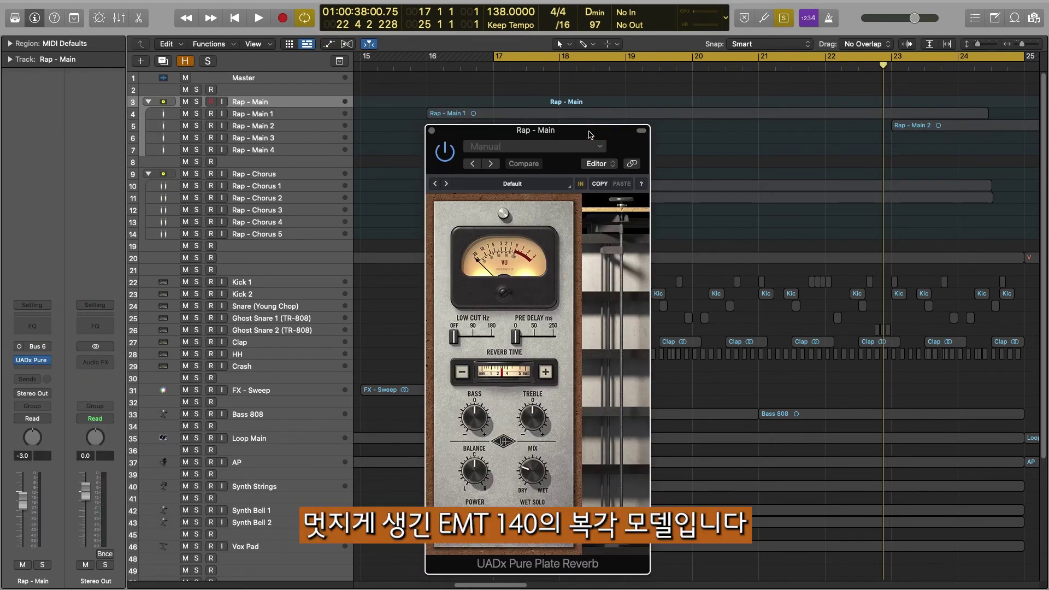
drag(591, 135, 351, 130)
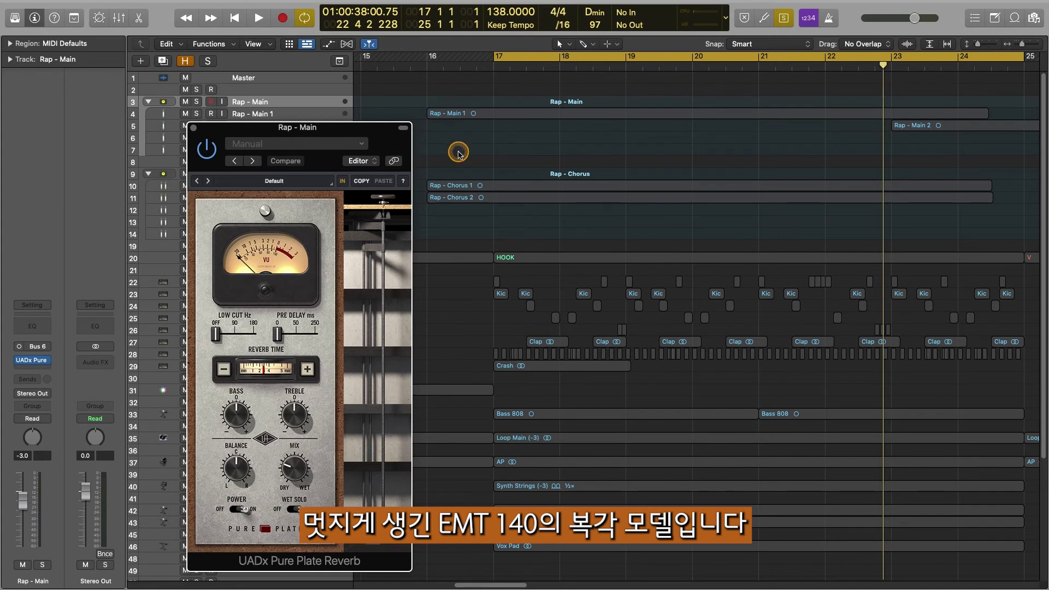
Examine how Rap - Main 1 to Rap - Main 4 are grouped under the Rap - Main summing stack carrying the plate reverb.
key(super+Left)
key(super+Left)
click(325, 119)
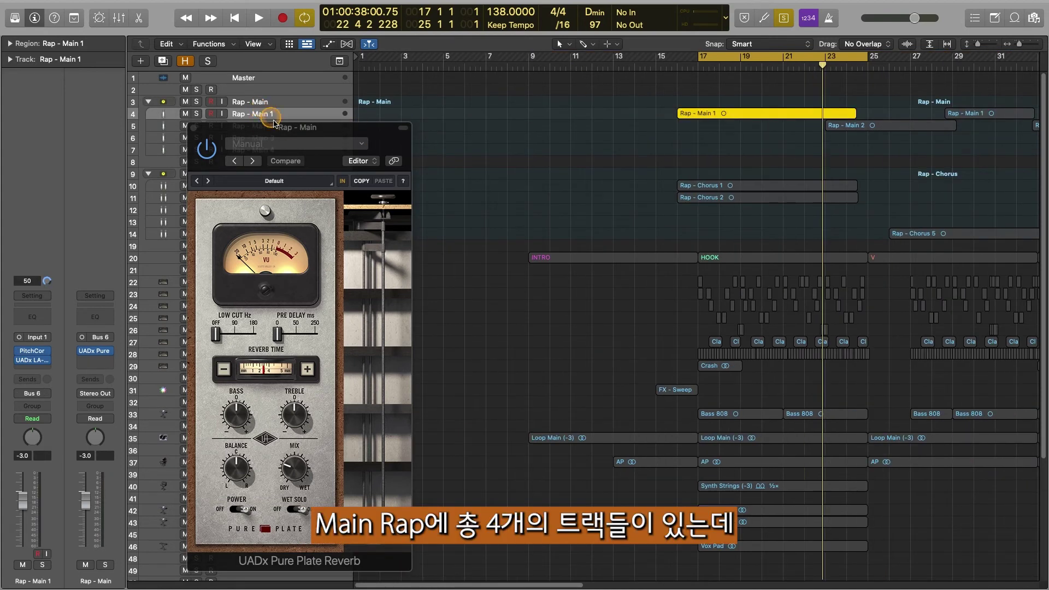
drag(273, 121, 398, 138)
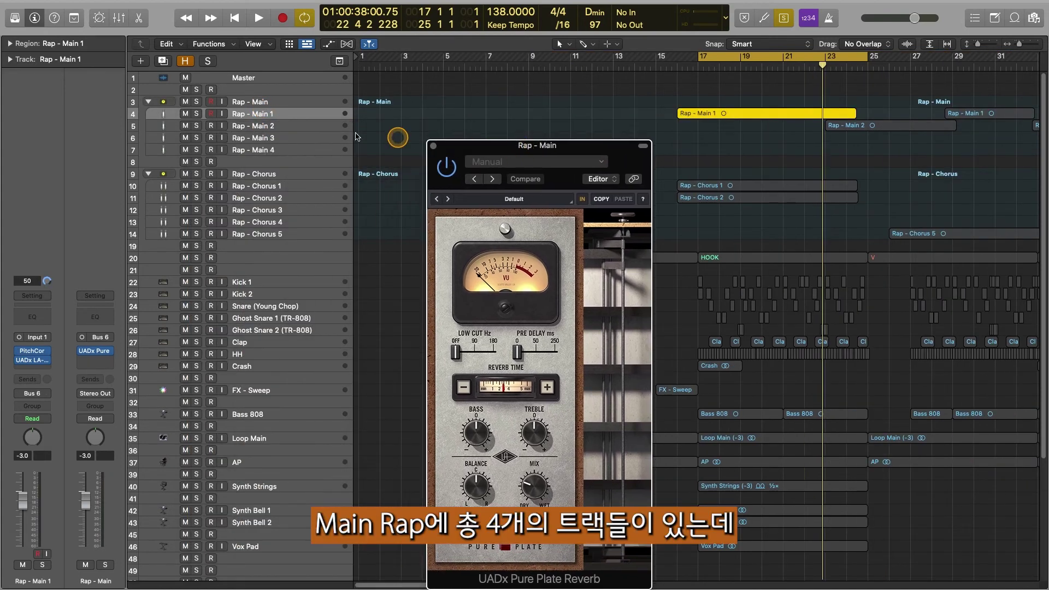
shift+click(284, 152)
click(256, 102)
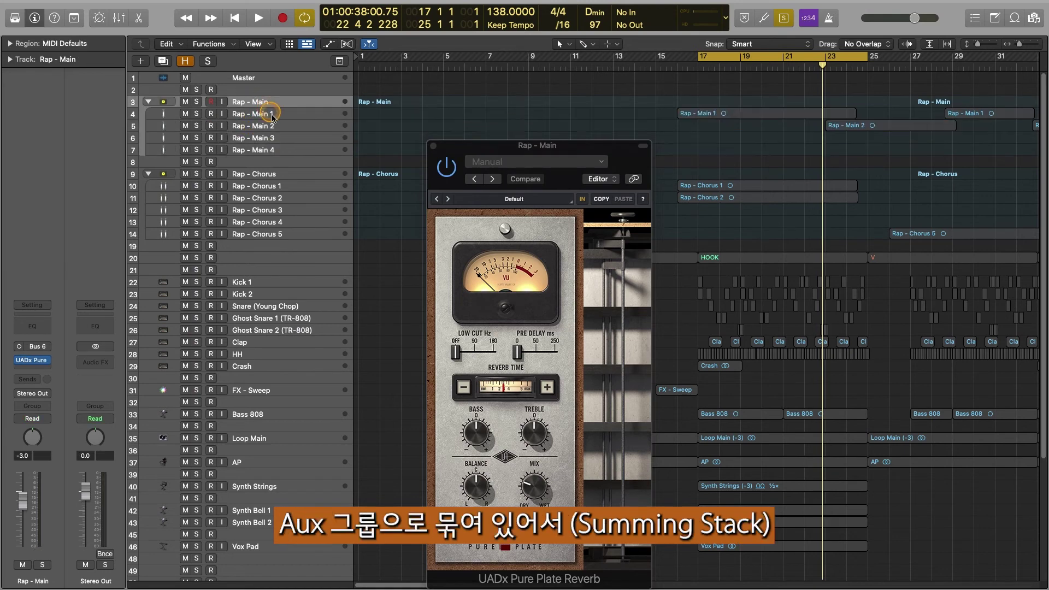
shift+click(270, 151)
click(271, 102)
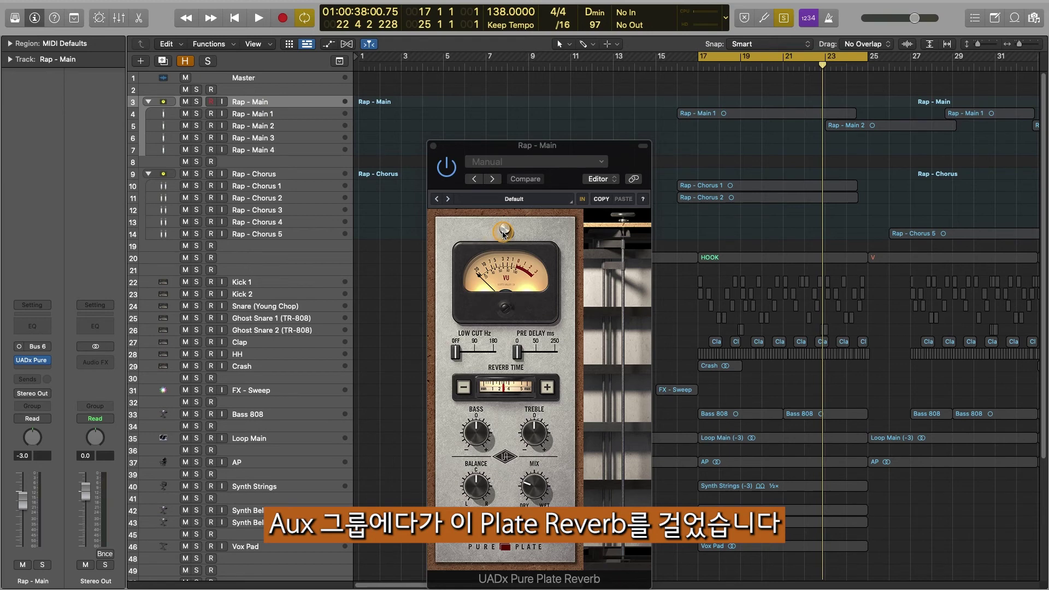
Play the Rap - Main 1 and 2 regions in solo, toggle the plate reverb's Wet Solo and raise its mix.
click(739, 102)
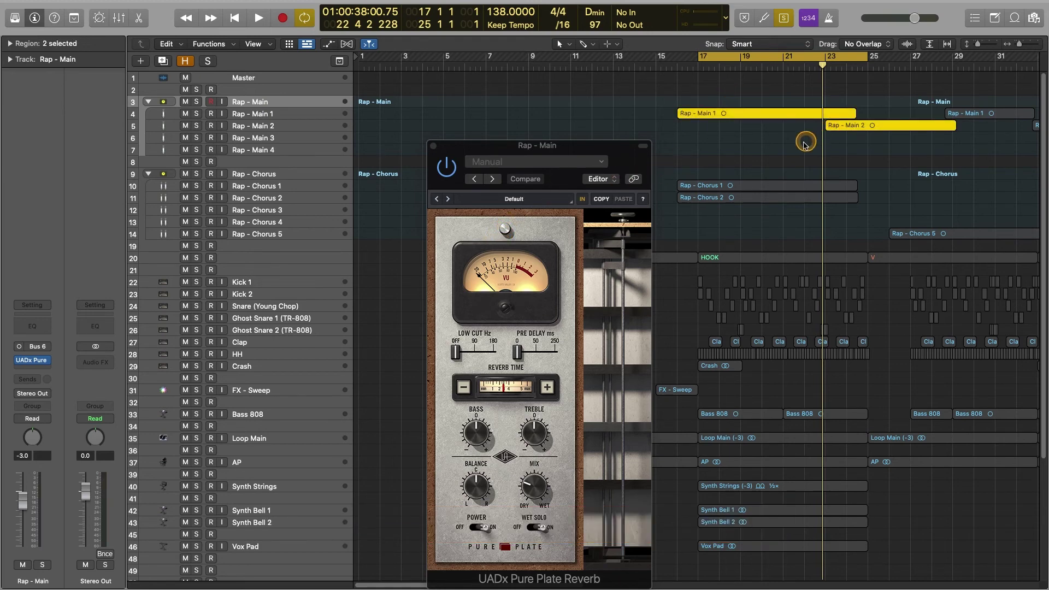
key(space)
drag(553, 158, 442, 65)
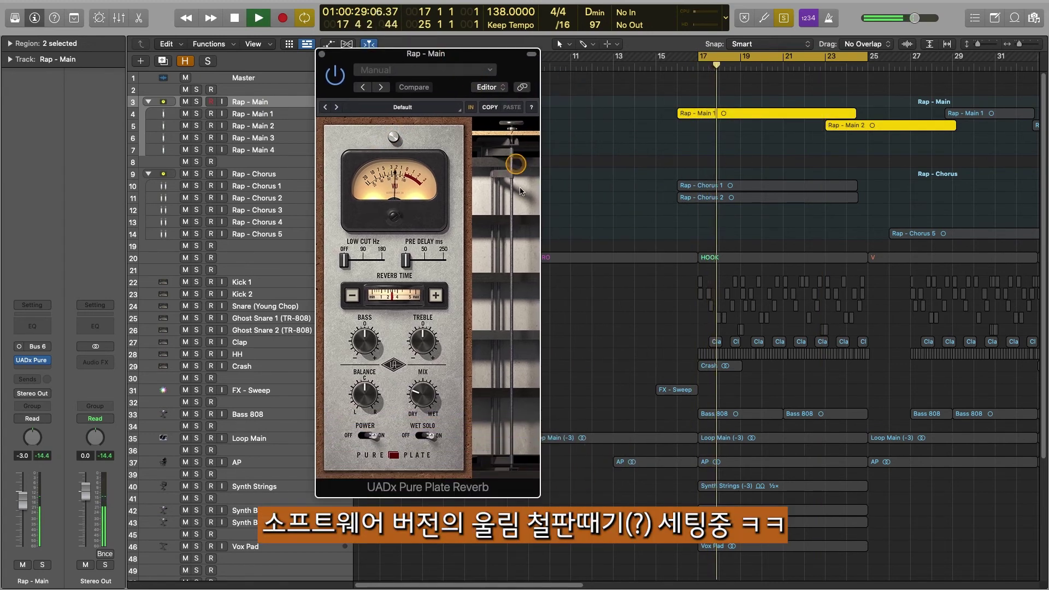
click(426, 437)
click(426, 437)
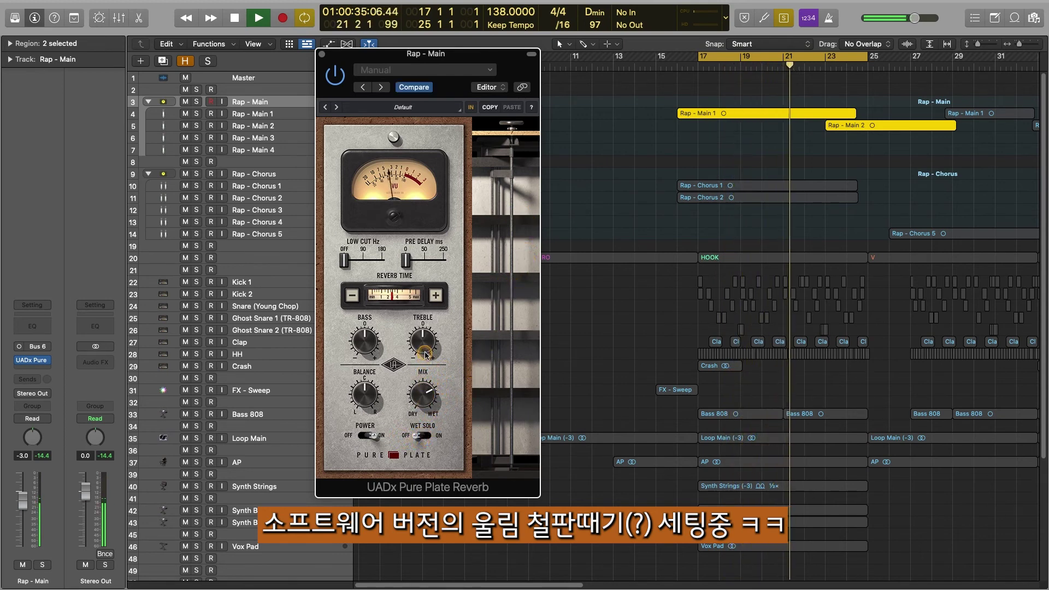
Shorten the Rap - Main plate reverb's time and set its low cut to 90 Hz.
click(389, 295)
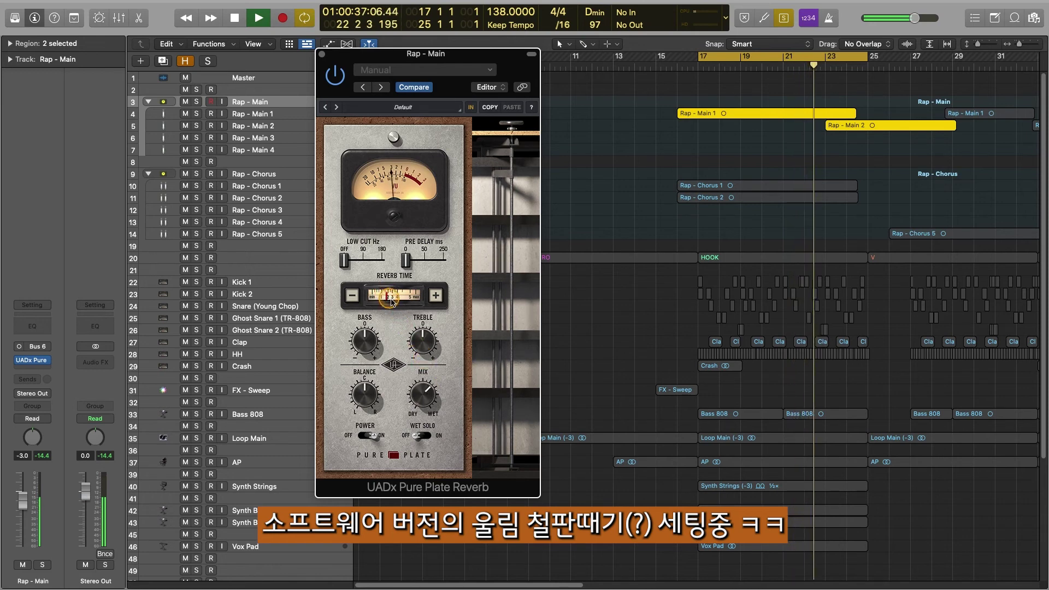
click(408, 261)
drag(344, 262, 362, 261)
click(402, 261)
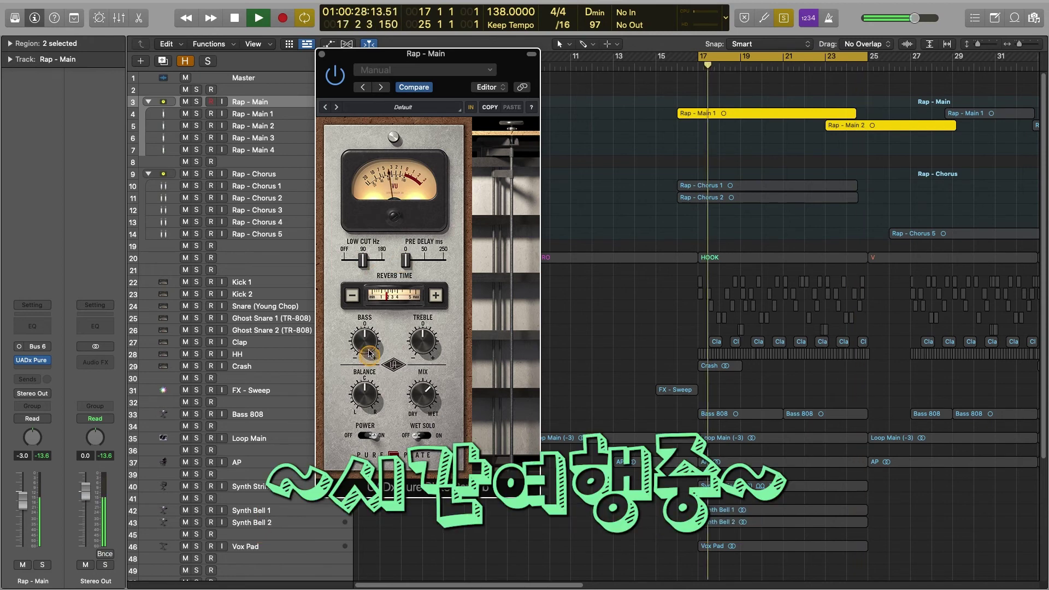
click(347, 315)
click(747, 149)
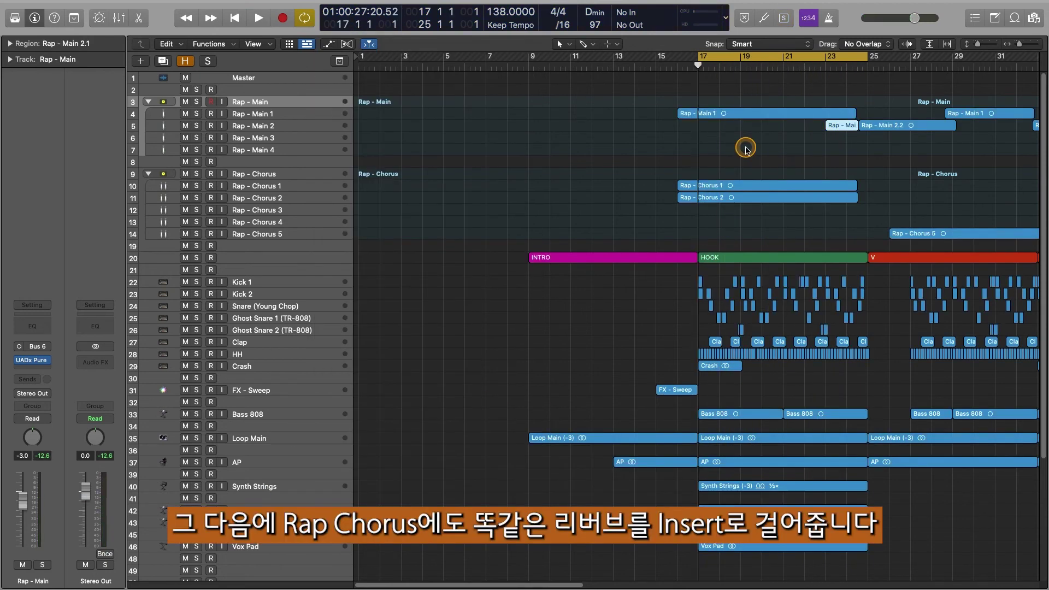
Copy the Pure Plate Reverb from the Rap - Main channel to the Rap - Chorus channel and open the copy.
click(264, 177)
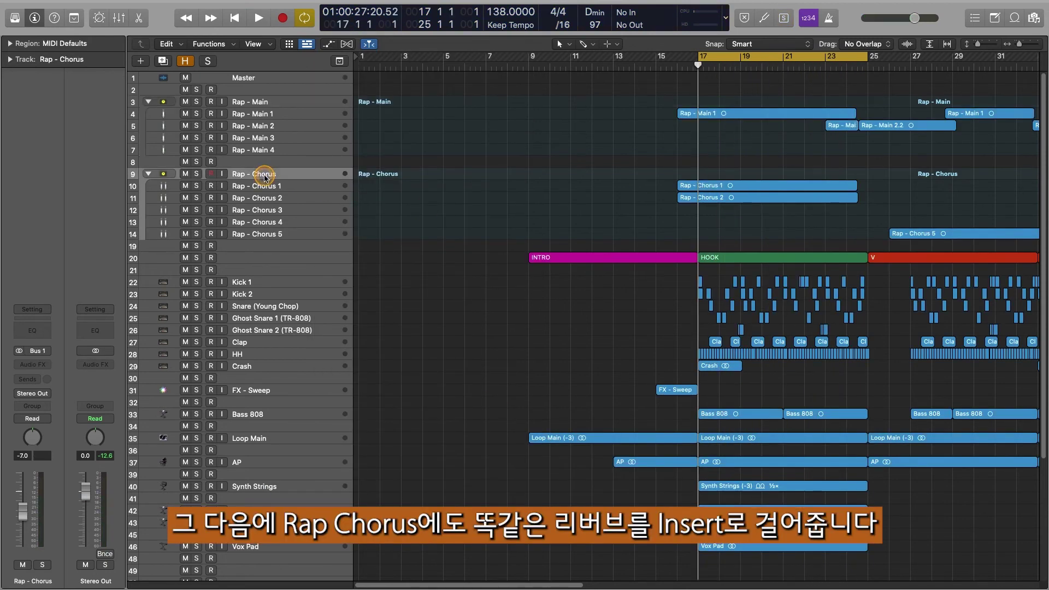
key(x)
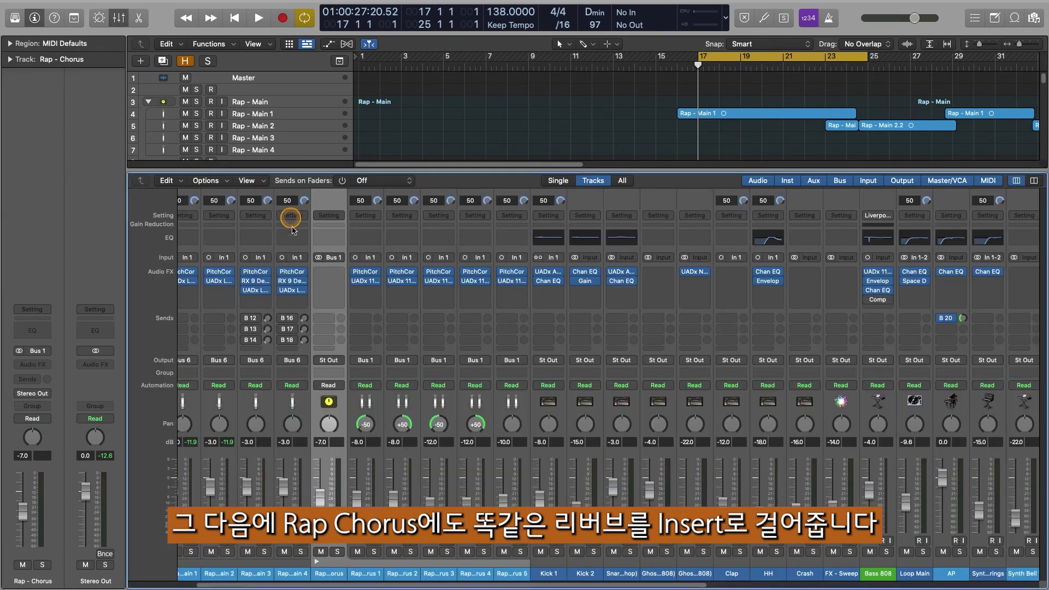
scroll(244, 276, left, 5)
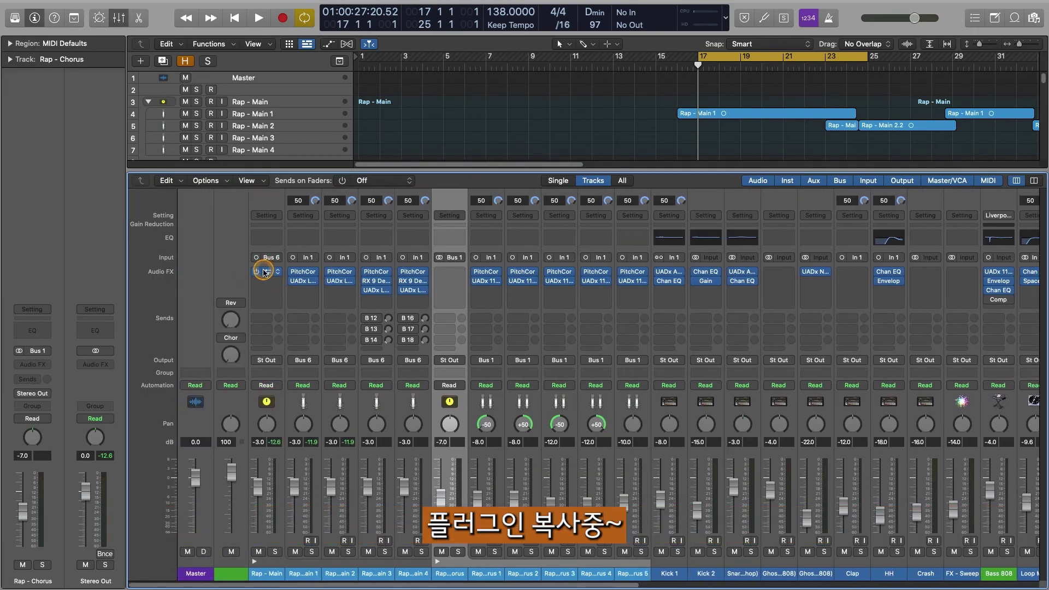
drag(453, 273, 454, 274)
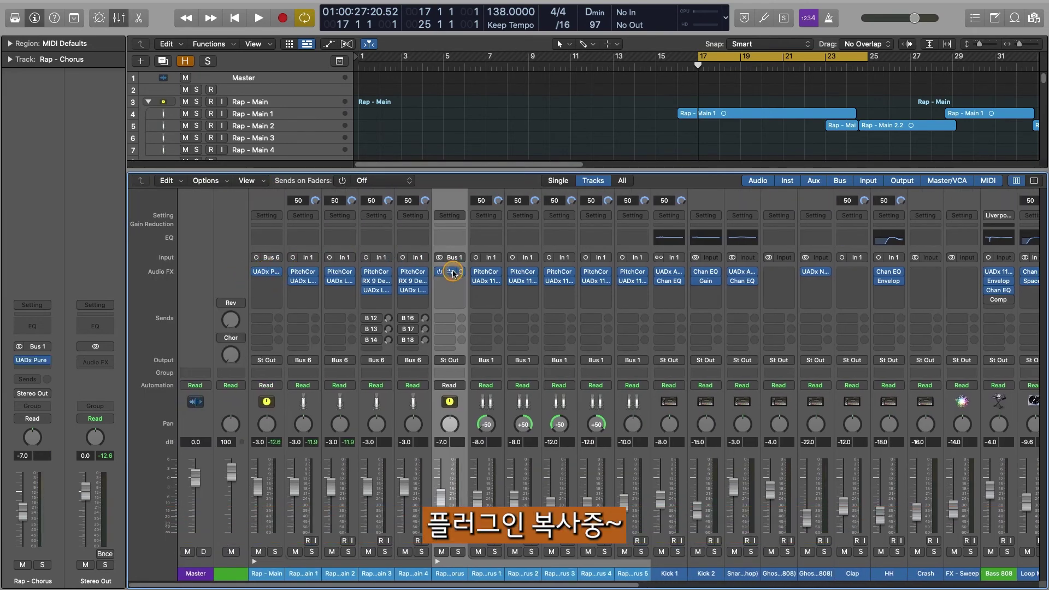
click(449, 272)
key(x)
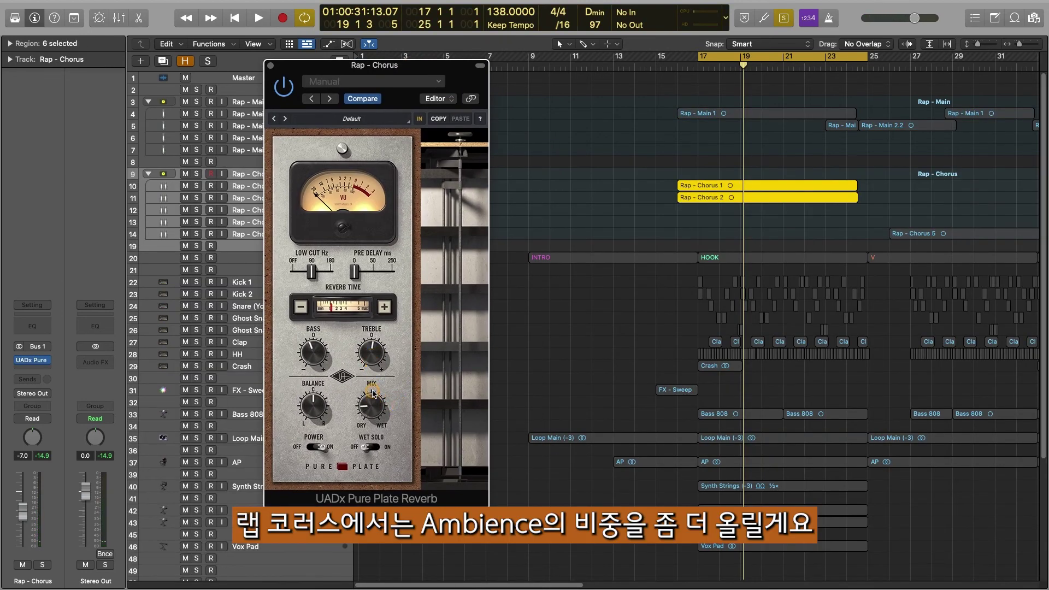
Adjust the Rap - Chorus plate reverb's time during playback, and listen to the Rap - Main and Rap - Chorus regions soloed together.
key(space)
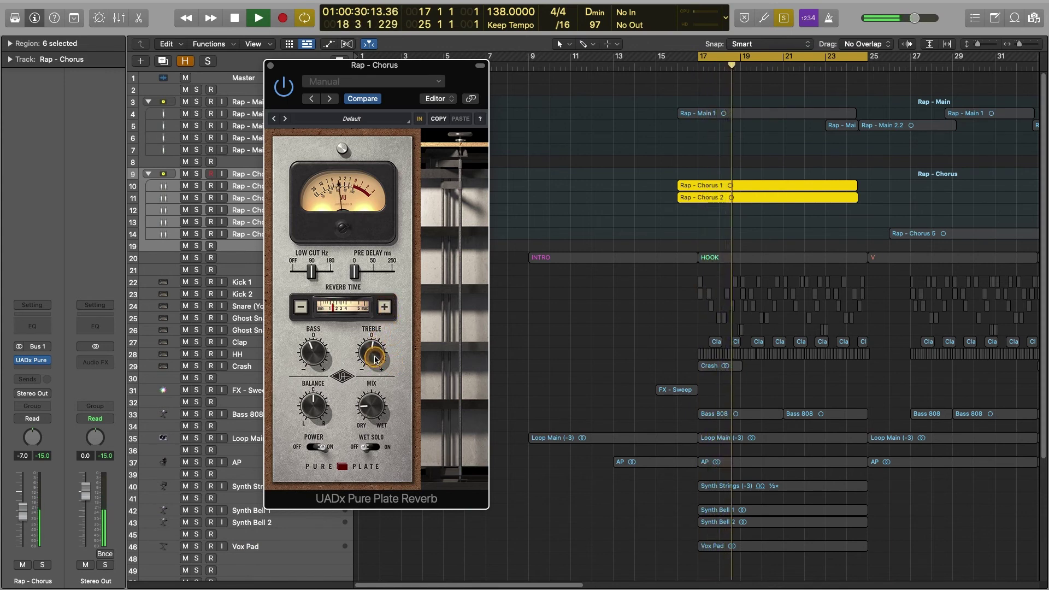
click(384, 310)
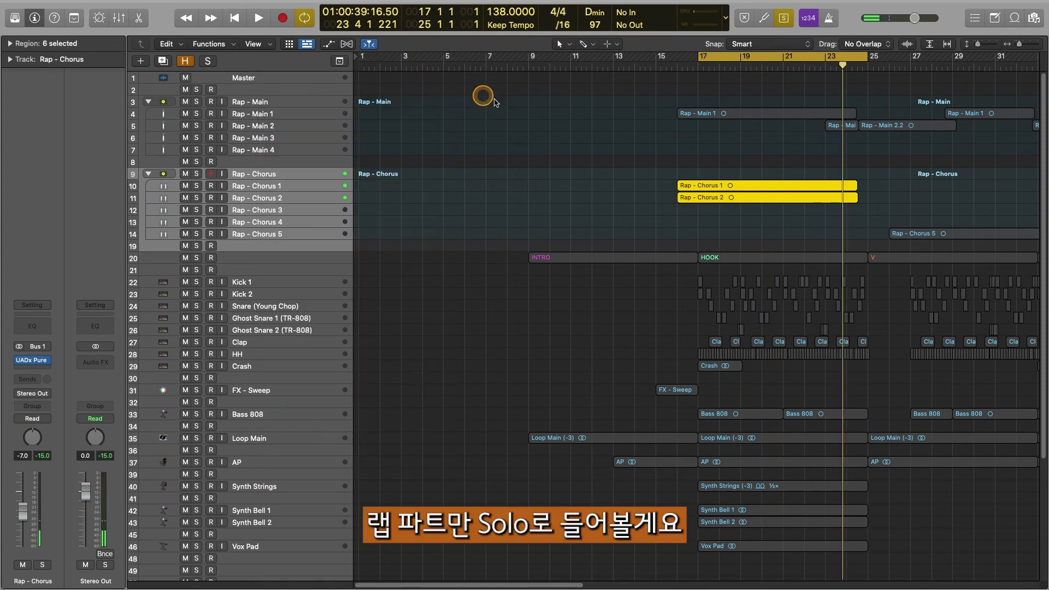
drag(580, 141, 873, 89)
key(space)
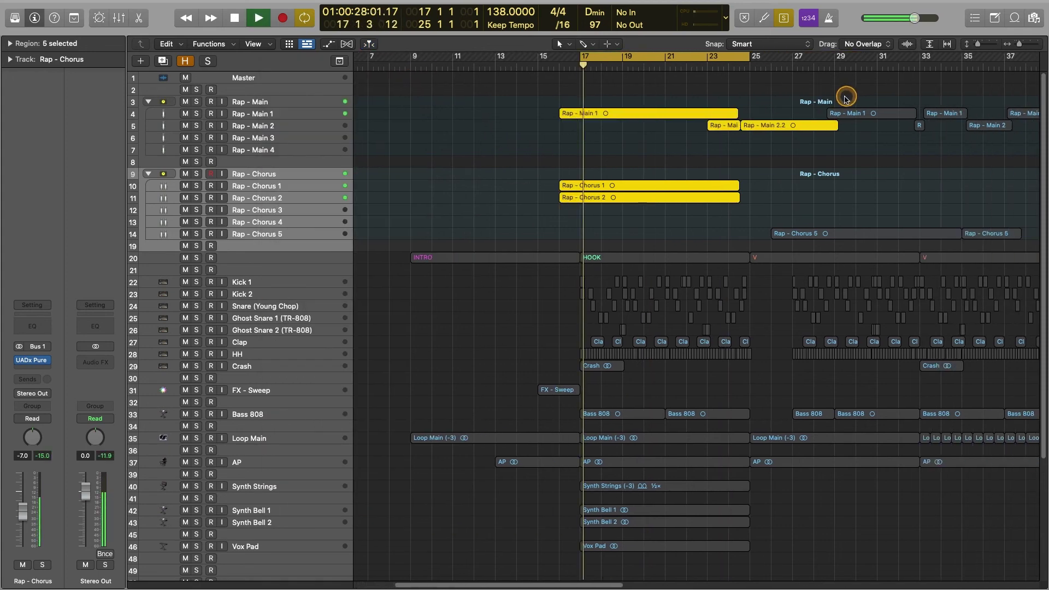
key(super+Left)
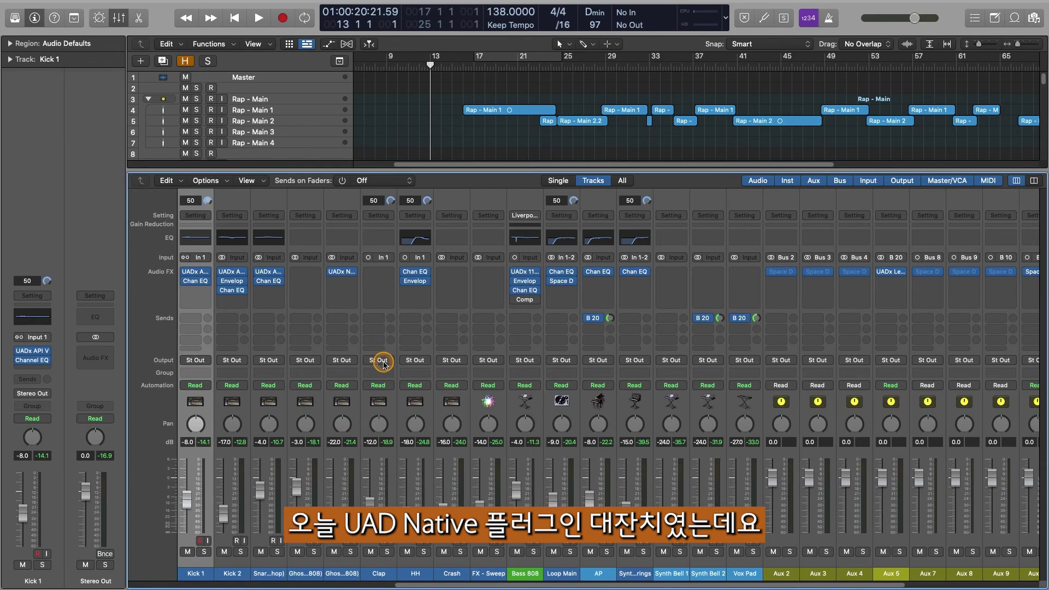
Look over the mixer's plug-in chains, and play the full song with the Performance Meter open and the whole arrangement in view.
scroll(377, 365, left, 10)
scroll(351, 366, right, 15)
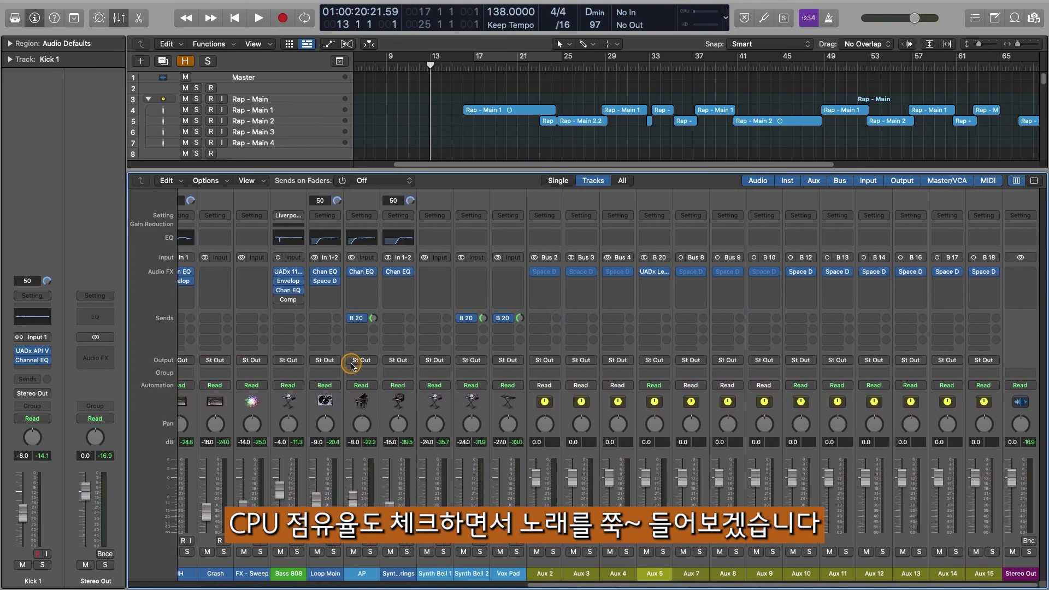
key(x)
key(alt+ctrl+p)
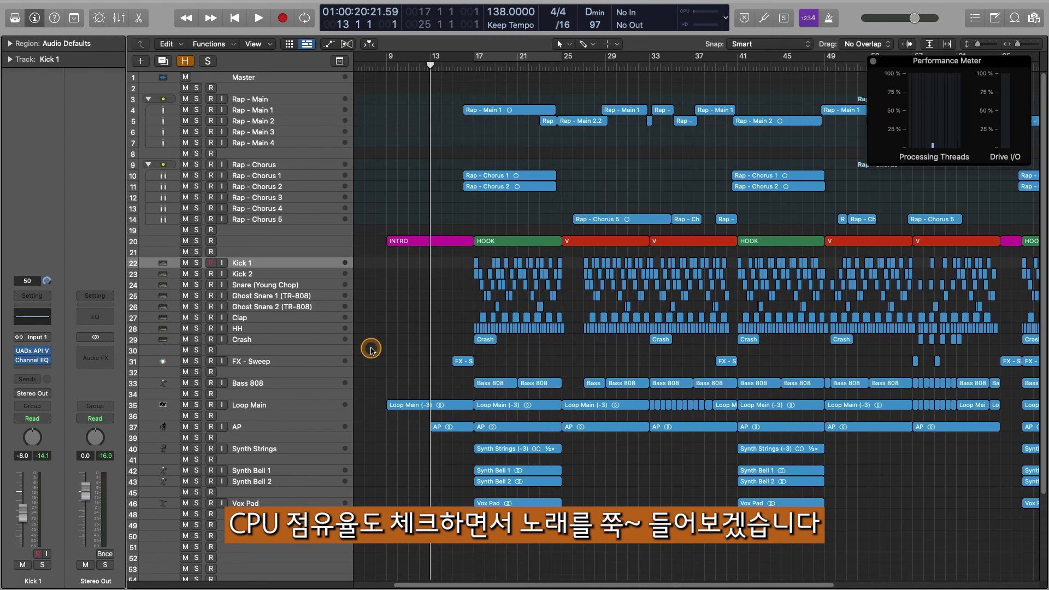
click(410, 211)
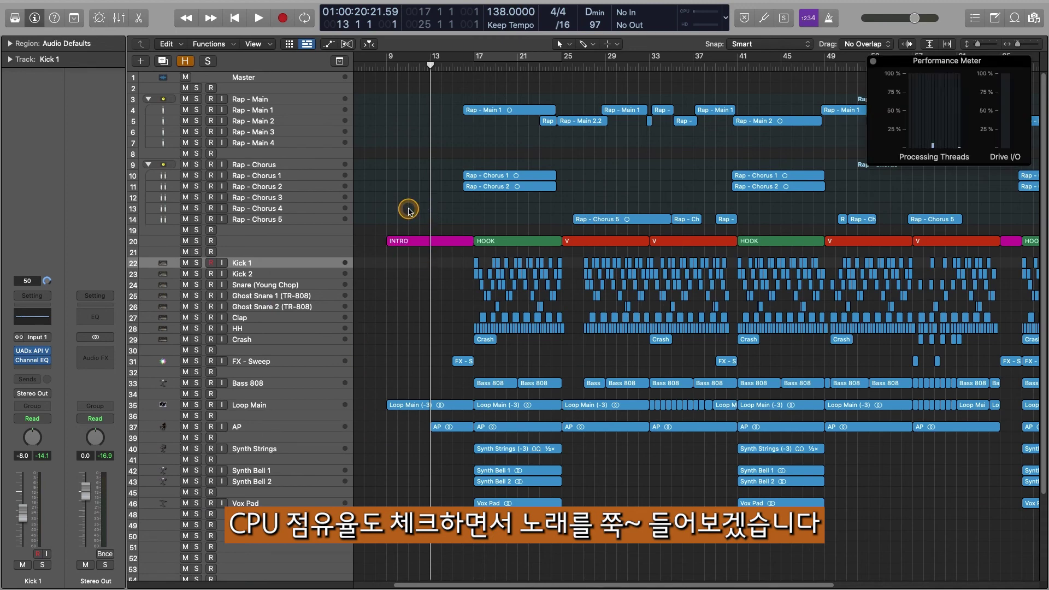
key(space)
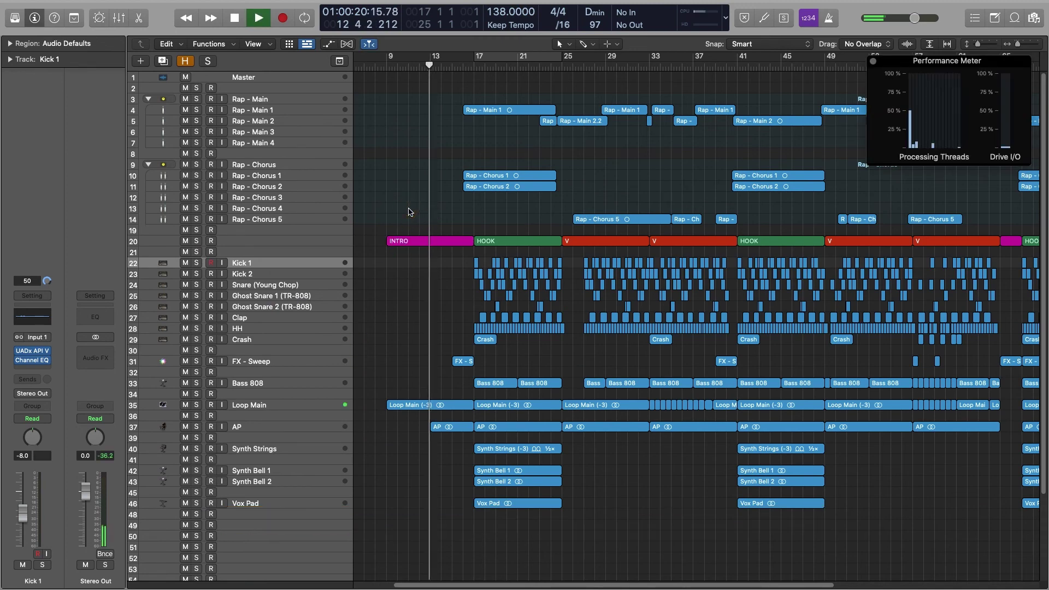
key(z)
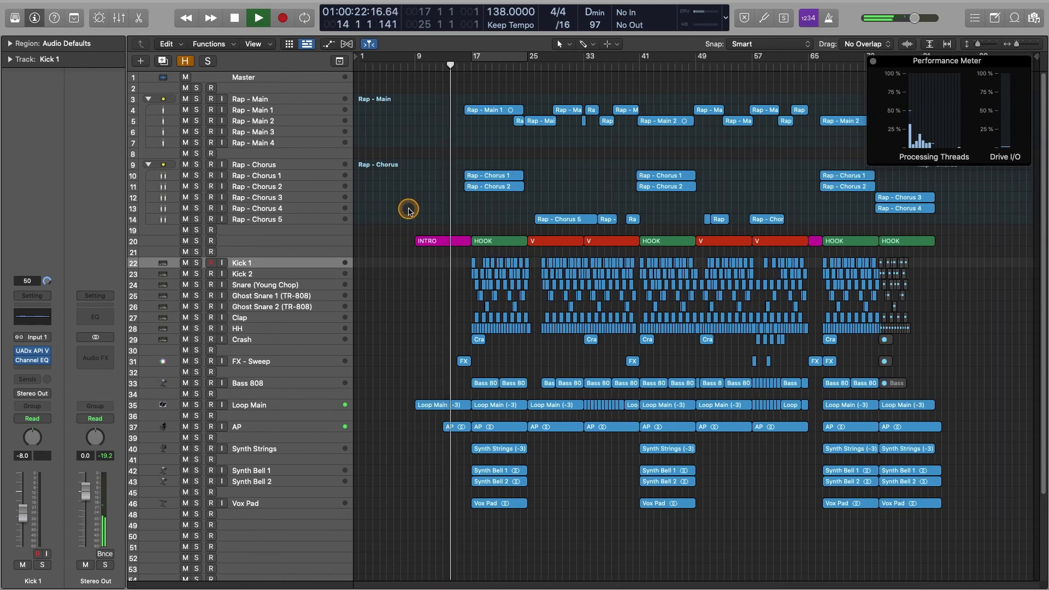